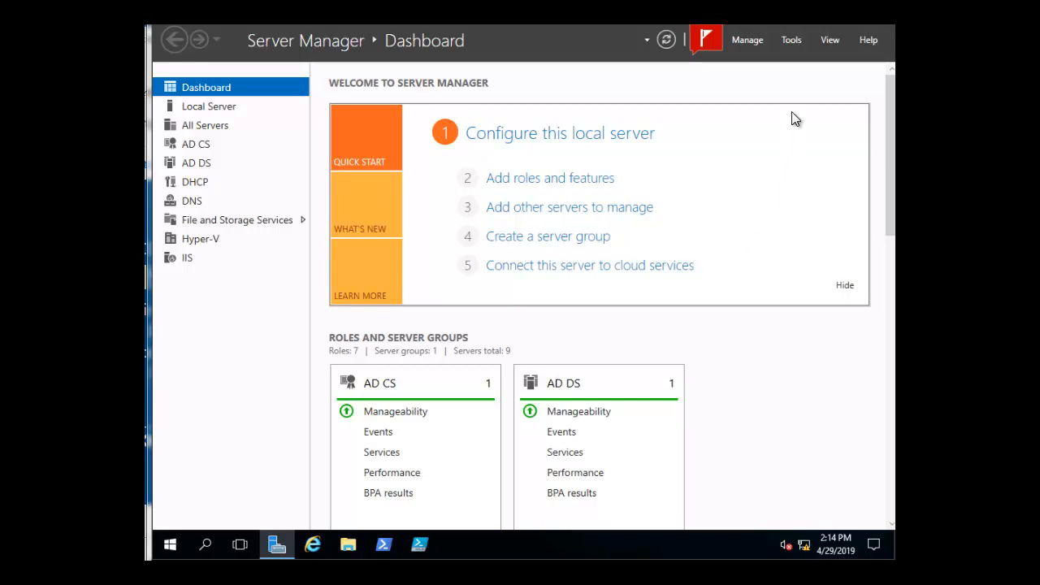
- Open Active Directory Users and Computers and start a password reset for the account listed directly below Lab Admin in contoso.com's Users container
{"action": "left_click", "coordinate": [790, 41]}
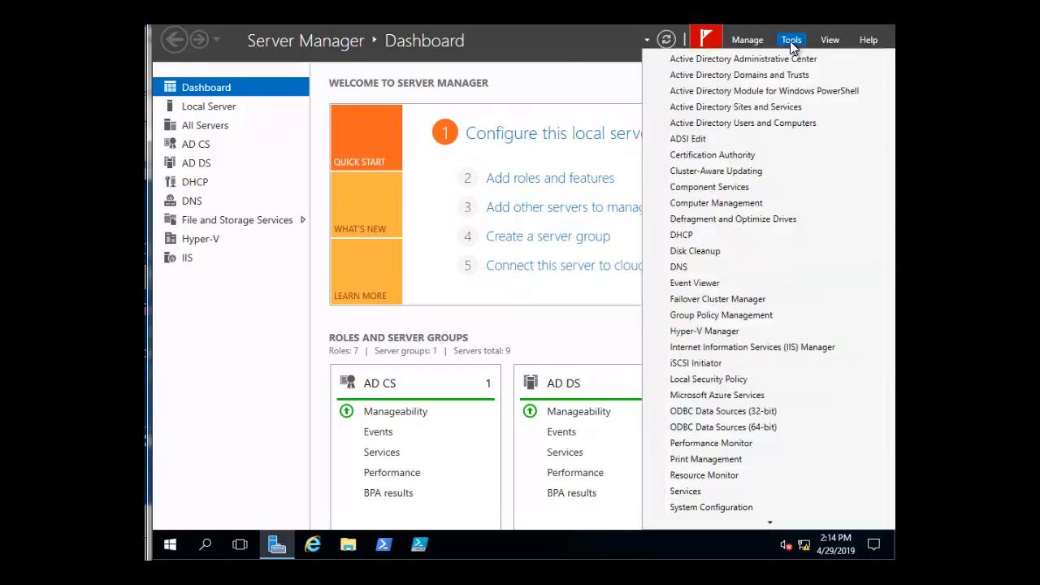
{"action": "left_click", "coordinate": [763, 124]}
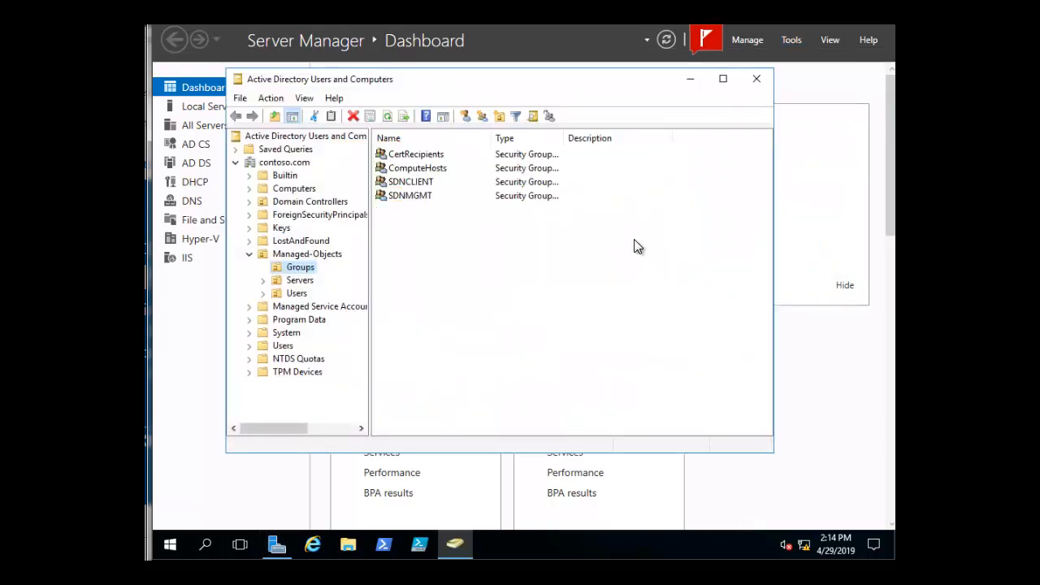
{"action": "left_click", "coordinate": [281, 347]}
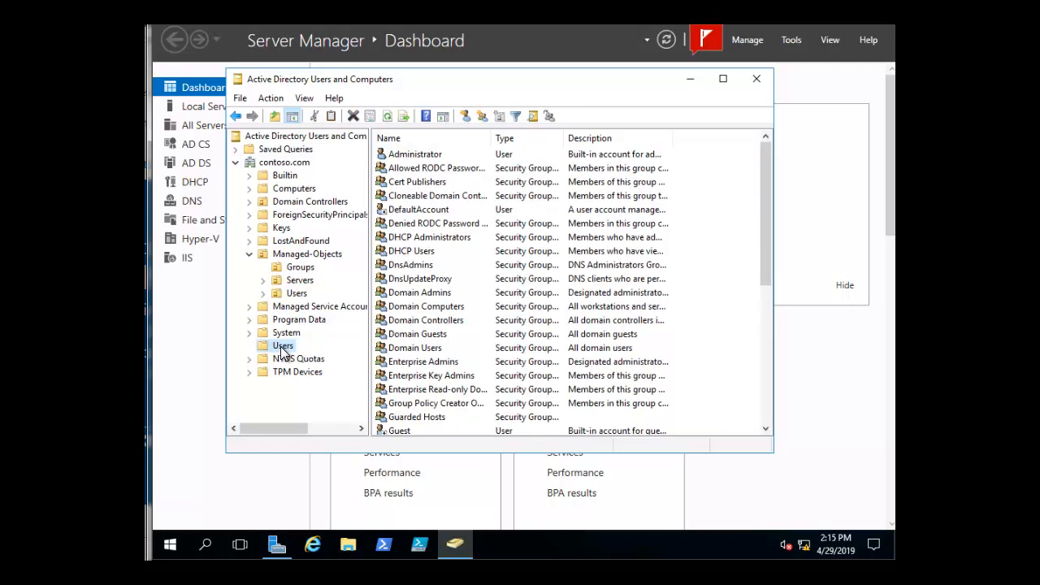
{"action": "left_click", "coordinate": [767, 429]}
{"action": "left_click", "coordinate": [767, 429]}
{"action": "left_click", "coordinate": [767, 429]}
{"action": "left_click", "coordinate": [767, 429]}
{"action": "left_click", "coordinate": [767, 429]}
{"action": "left_click", "coordinate": [767, 429]}
{"action": "left_click", "coordinate": [767, 429]}
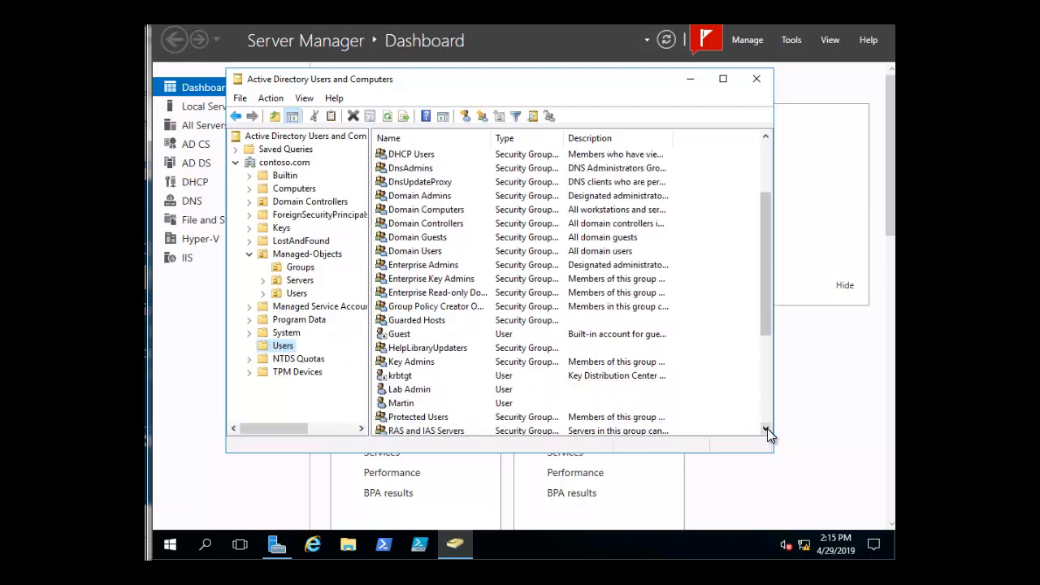
{"action": "right_click", "coordinate": [399, 406]}
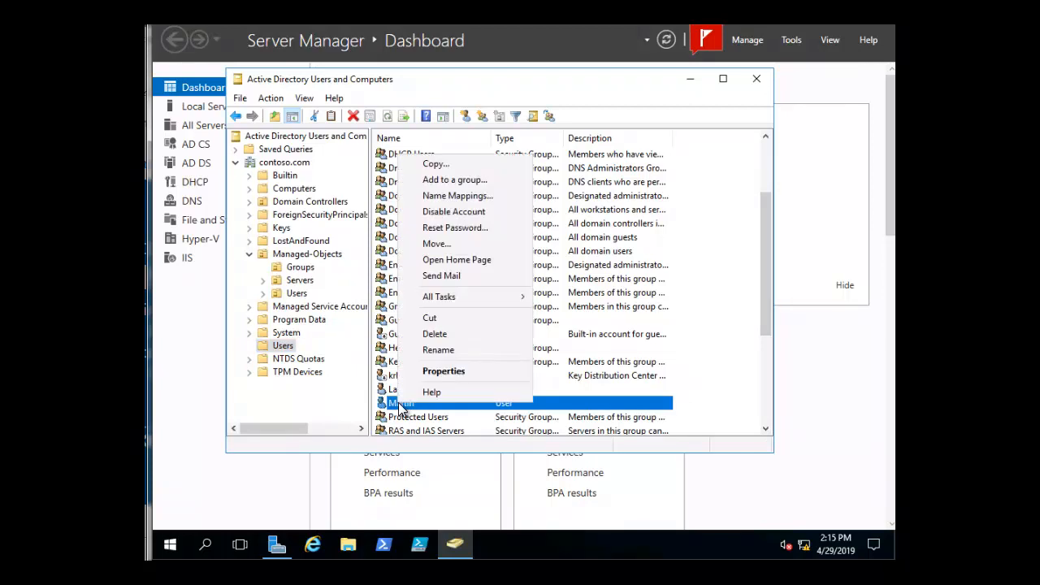
{"action": "left_click", "coordinate": [457, 229]}
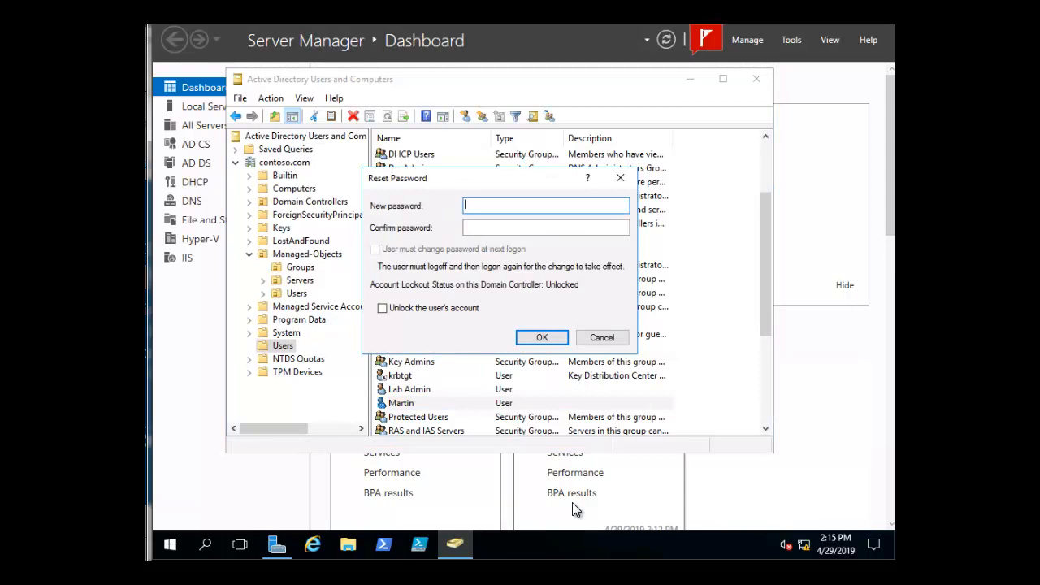
- Try to reset the account's password by filling in the new password and confirm password fields
{"action": "type", "text": "**********"}
{"action": "left_click", "coordinate": [498, 224]}
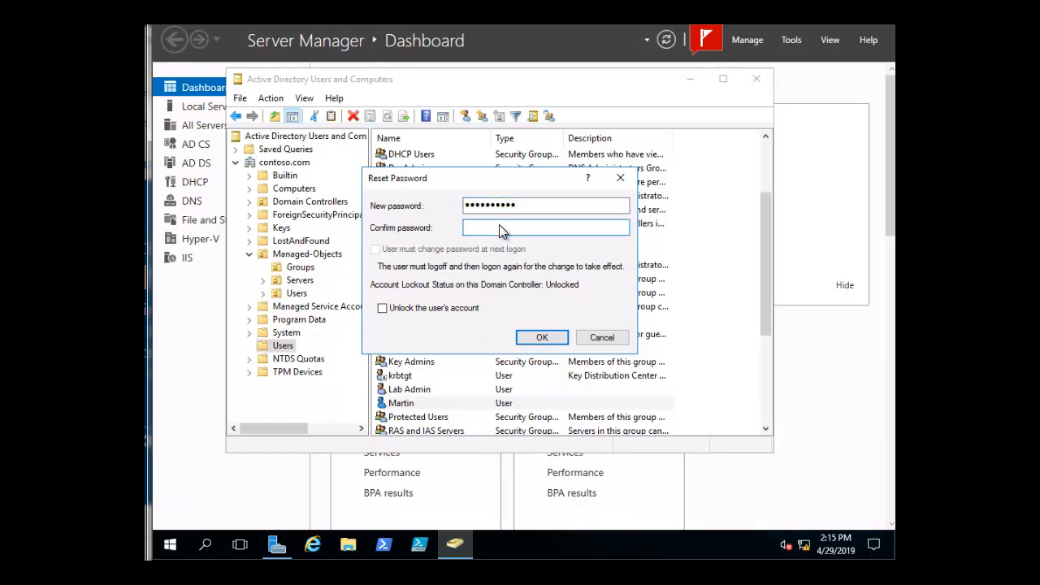
{"action": "type", "text": "**********"}
{"action": "left_click", "coordinate": [540, 339]}
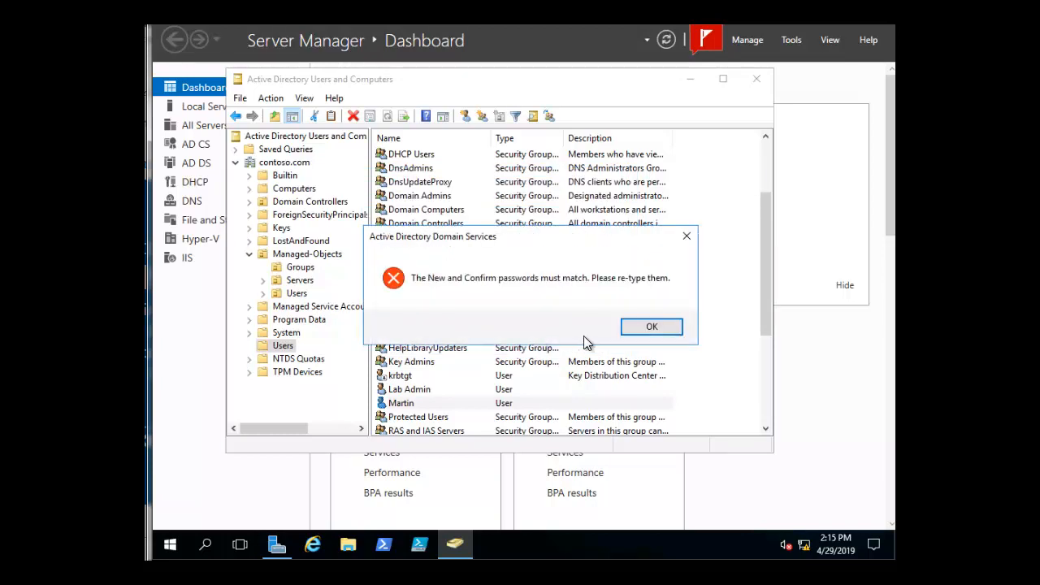
{"action": "left_click", "coordinate": [641, 329]}
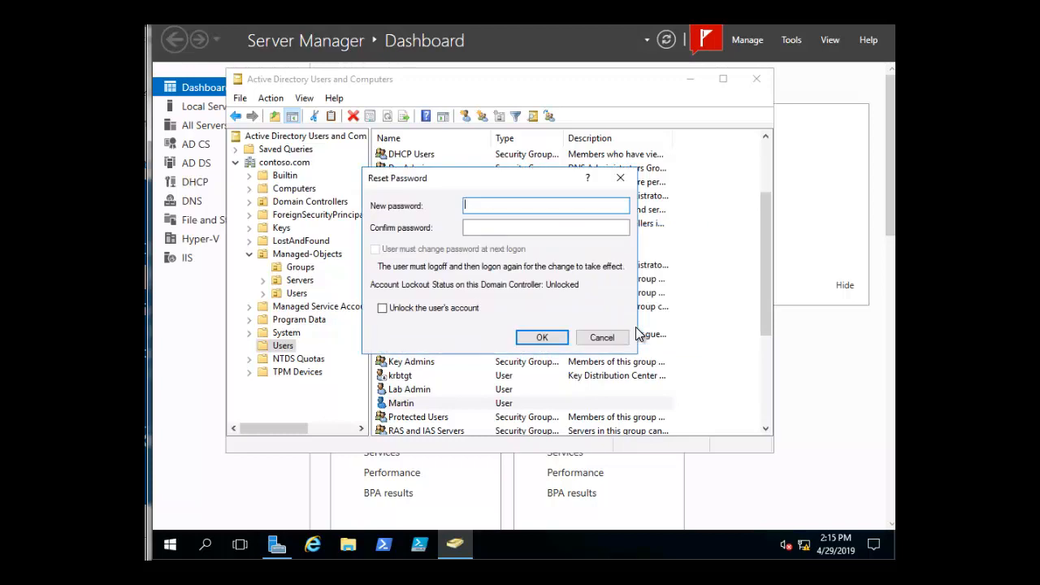
- Enter the account's new password and its confirmation, and apply the password reset
{"action": "type", "text": "Pa55w.rd12"}
{"action": "left_click", "coordinate": [545, 230]}
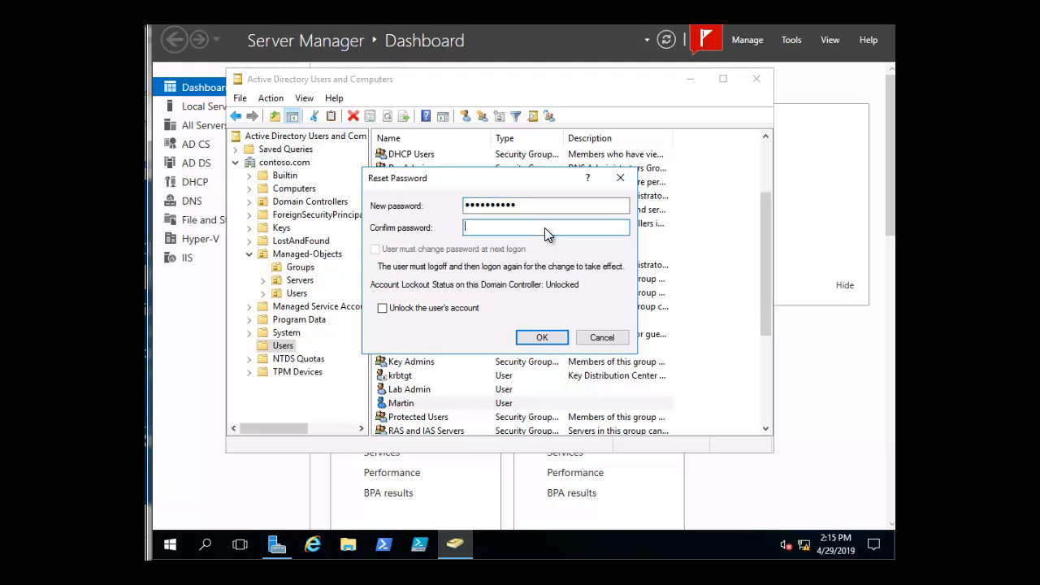
{"action": "type", "text": "Pa55w.rd12"}
{"action": "left_click", "coordinate": [543, 338]}
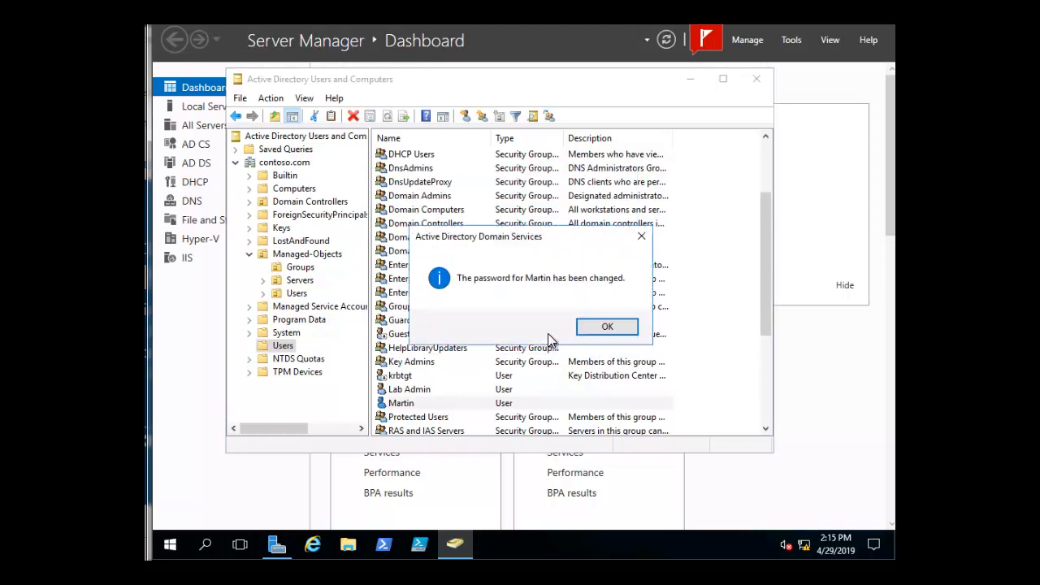
{"action": "left_click", "coordinate": [606, 328]}
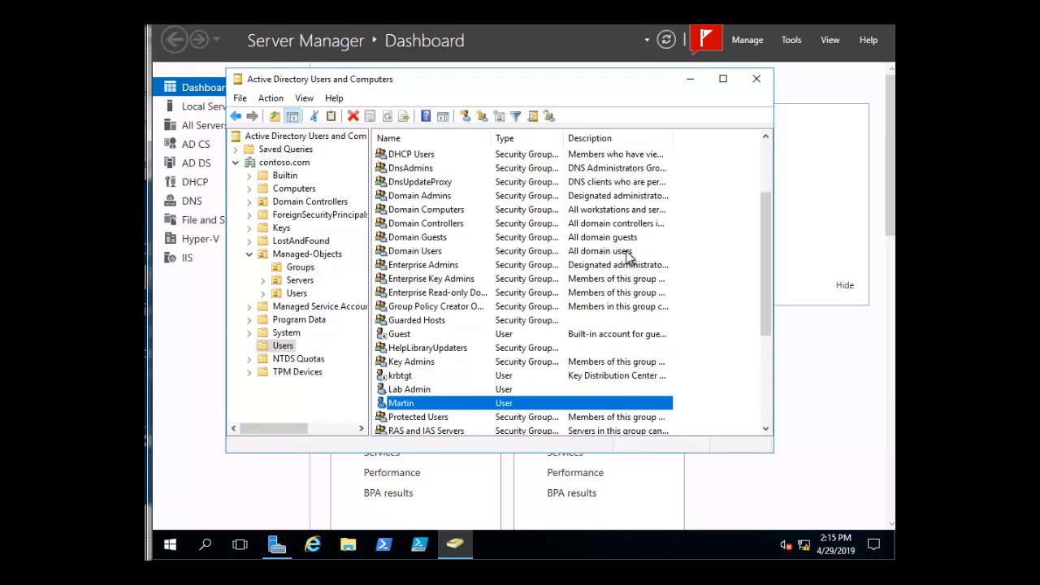
- Create an organizational unit named "Shortcut tomemo" directly under contoso.com, keeping protection from accidental deletion enabled
{"action": "right_click", "coordinate": [276, 167]}
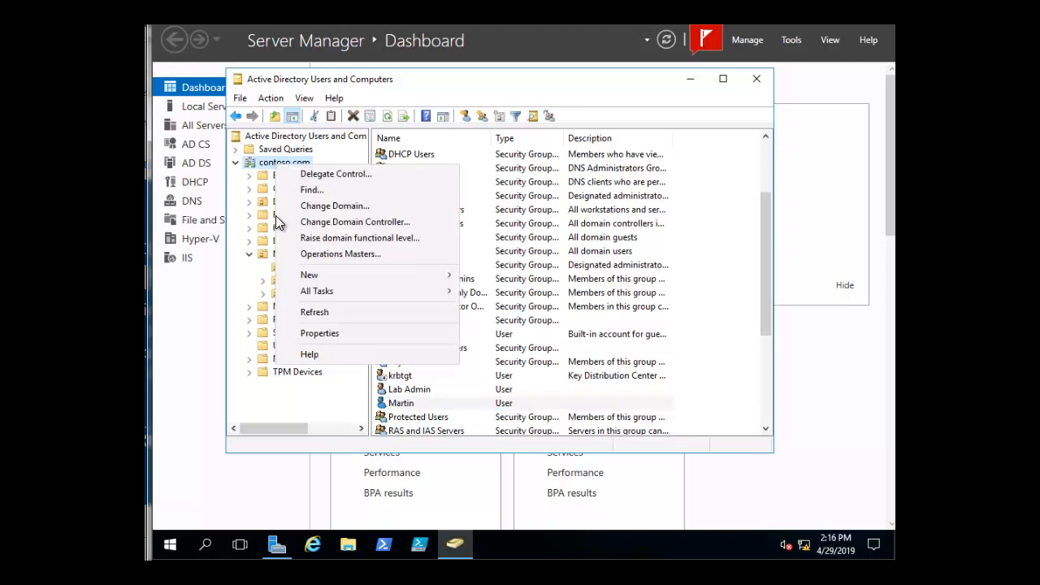
{"action": "mouse_move", "coordinate": [310, 282]}
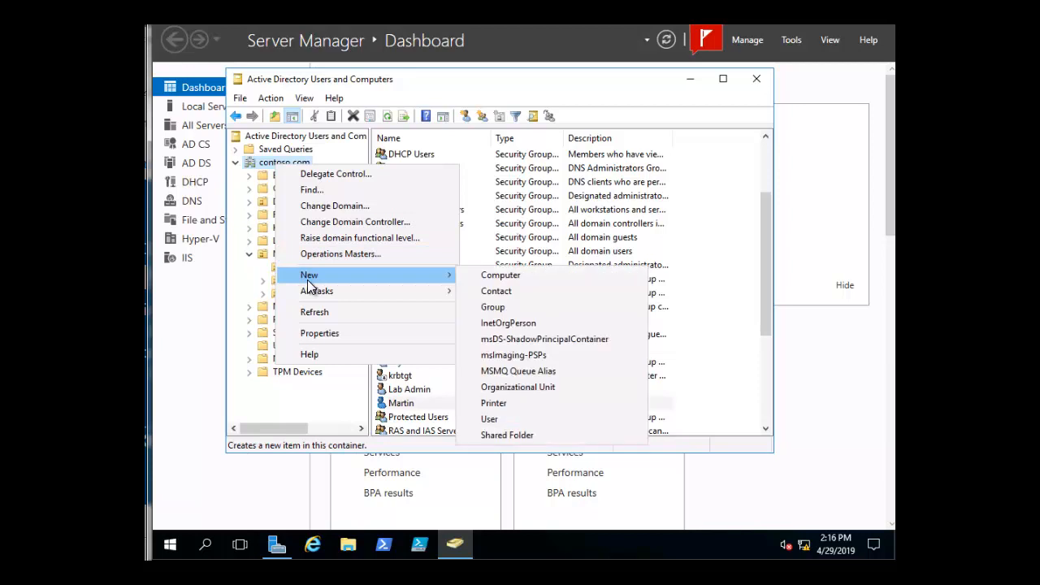
{"action": "left_click", "coordinate": [545, 390]}
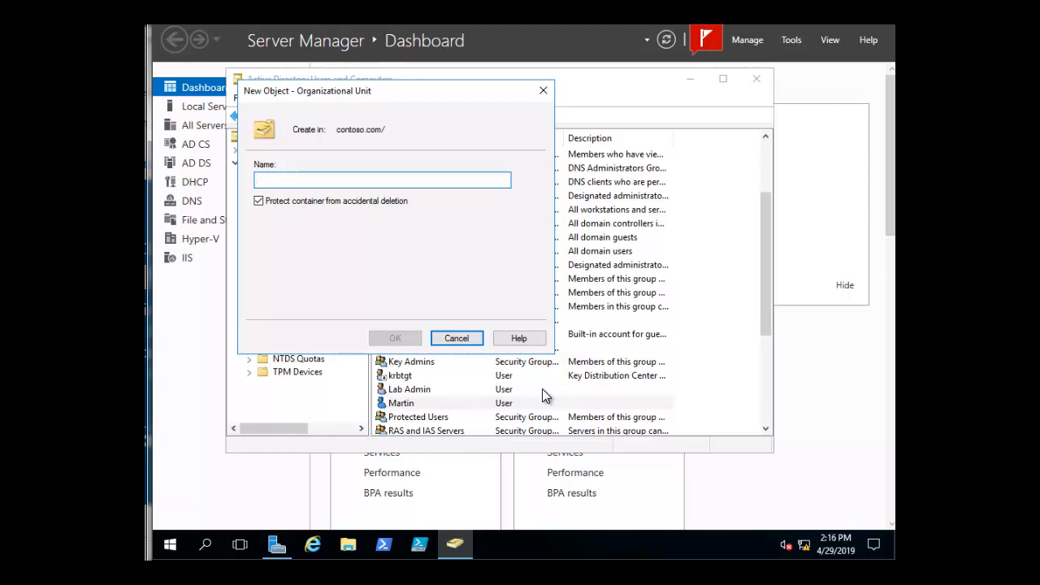
{"action": "type", "text": "Shor"}
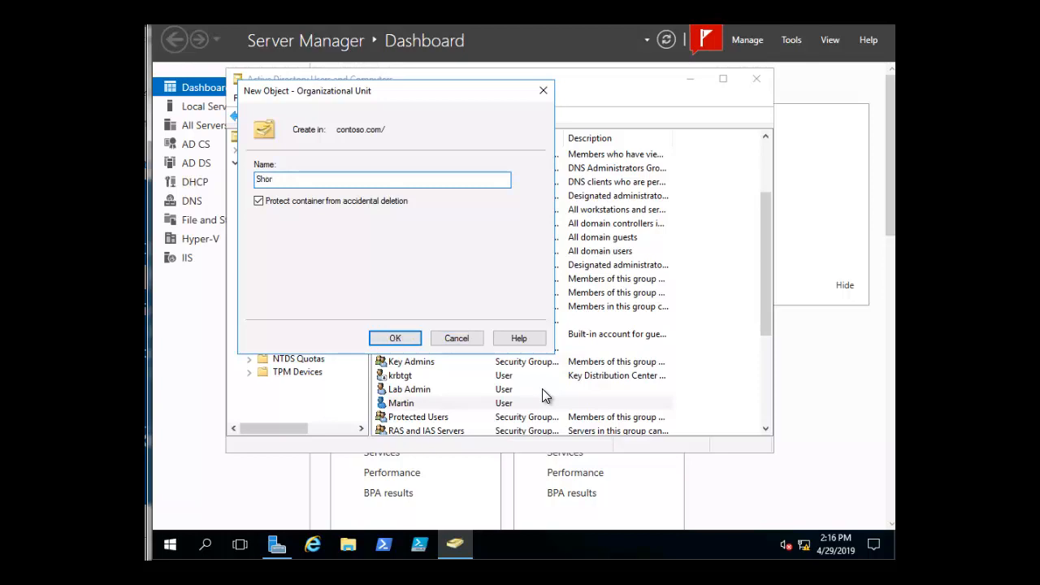
{"action": "type", "text": "tcut"}
{"action": "type", "text": " f"}
{"action": "type", "text": "to "}
{"action": "type", "text": "momo"}
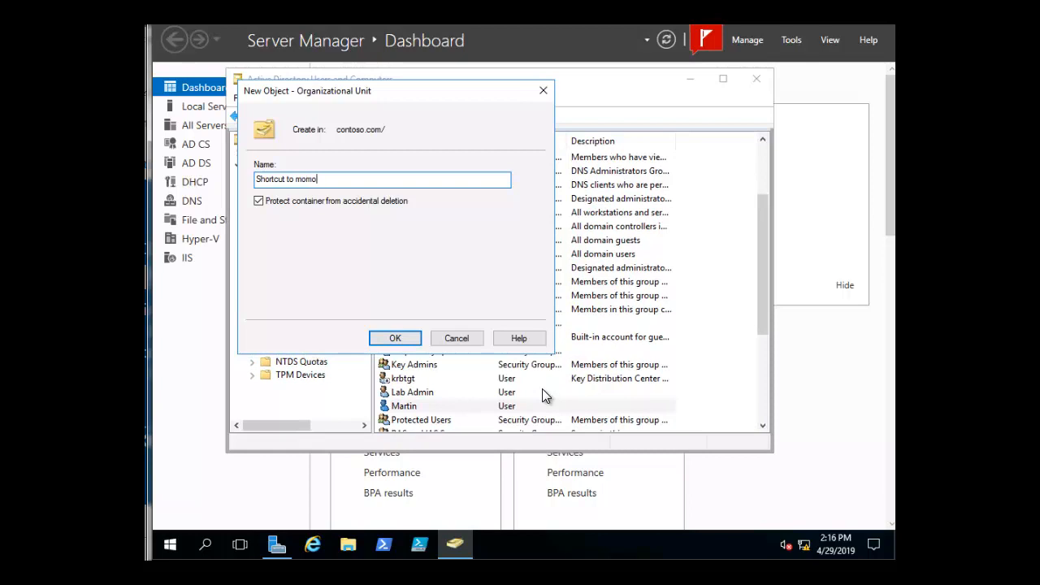
{"action": "key", "text": "BackSpace"}
{"action": "key", "text": "BackSpace"}
{"action": "key", "text": "BackSpace"}
{"action": "type", "text": "emo"}
{"action": "key", "text": "BackSpace"}
{"action": "key", "text": "BackSpace"}
{"action": "key", "text": "BackSpace"}
{"action": "key", "text": "BackSpace"}
{"action": "type", "text": "omemo"}
{"action": "left_click", "coordinate": [395, 338]}
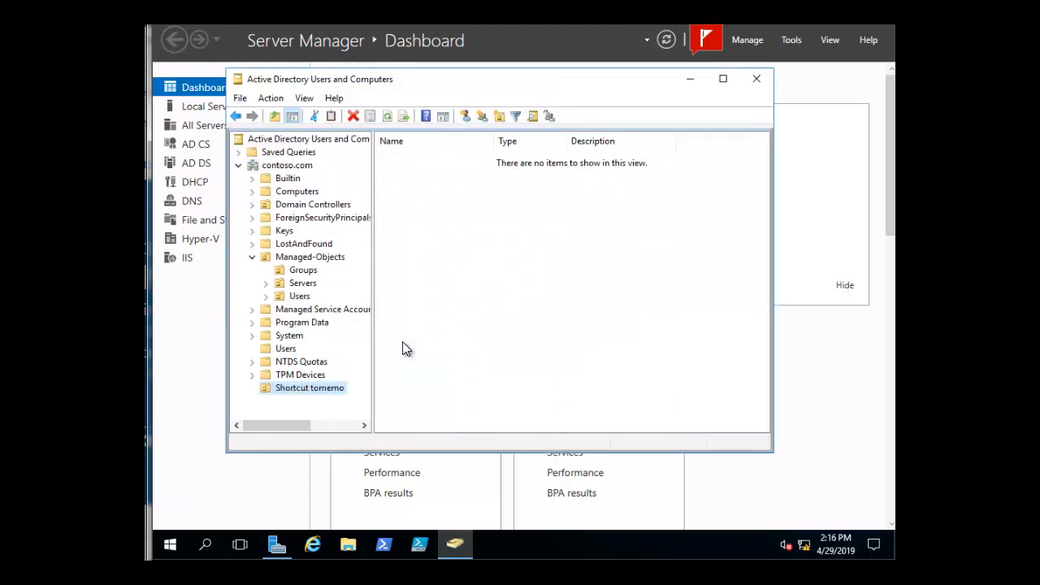
- Move the account listed directly below Lab Admin from the Users container into the Shortcut tomemo organizational unit, and close the console
{"action": "left_click", "coordinate": [280, 350]}
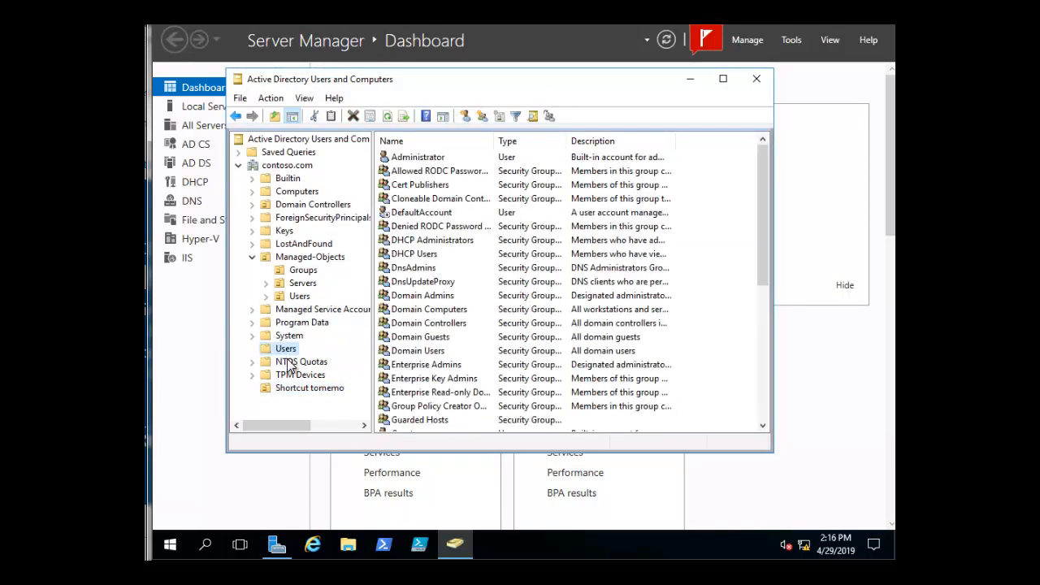
{"action": "left_click", "coordinate": [761, 427]}
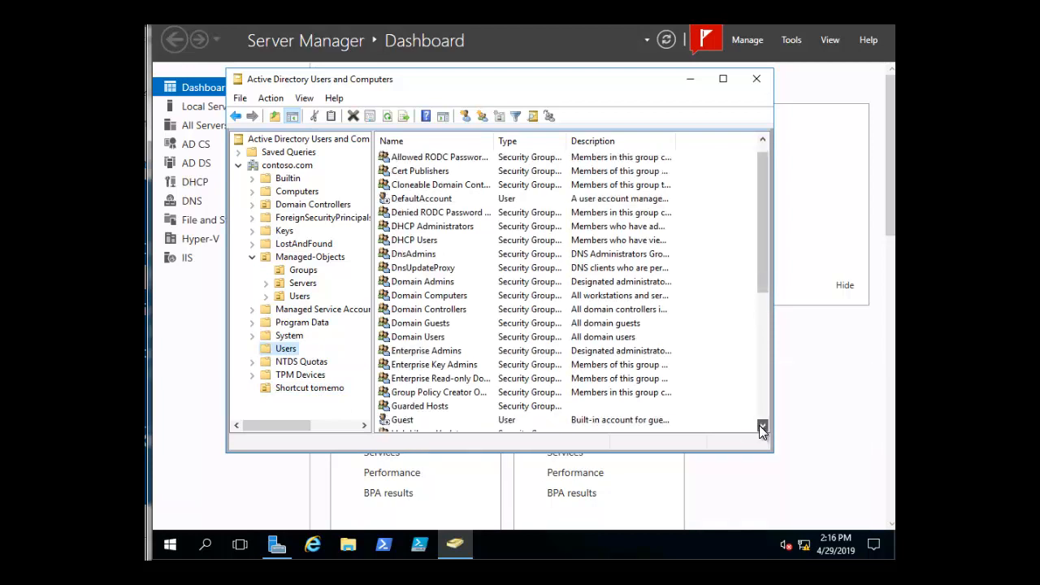
{"action": "left_click", "coordinate": [761, 427]}
{"action": "left_click", "coordinate": [761, 427]}
{"action": "left_click", "coordinate": [761, 427]}
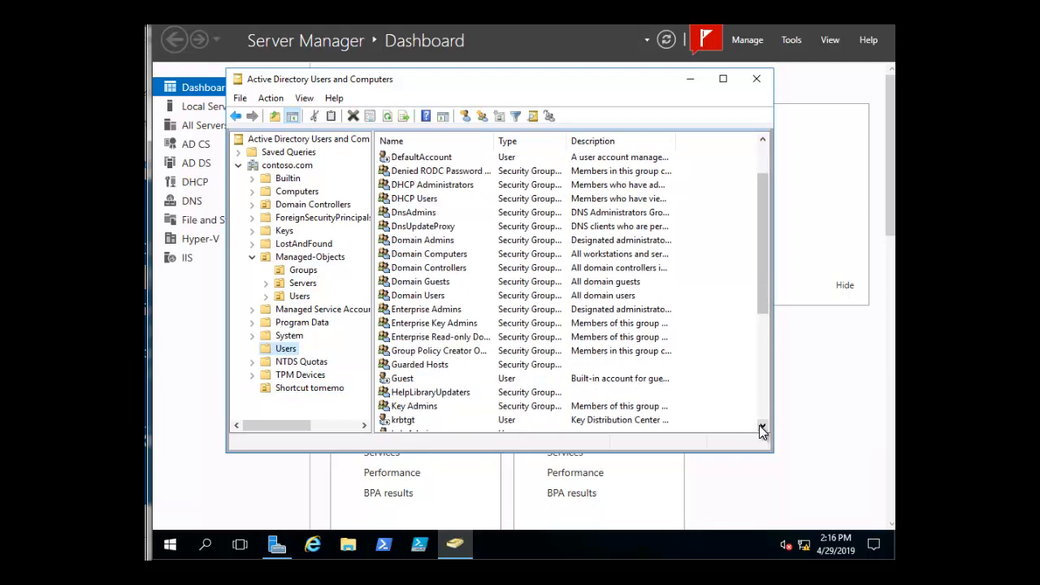
{"action": "left_click", "coordinate": [761, 427]}
{"action": "left_click", "coordinate": [761, 428]}
{"action": "left_click", "coordinate": [761, 427]}
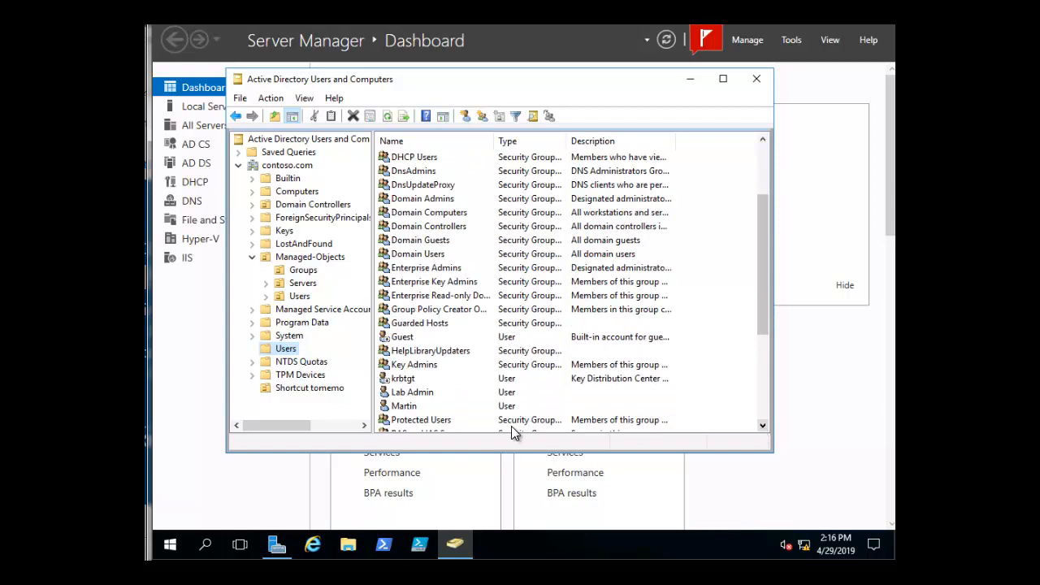
{"action": "right_click", "coordinate": [409, 407]}
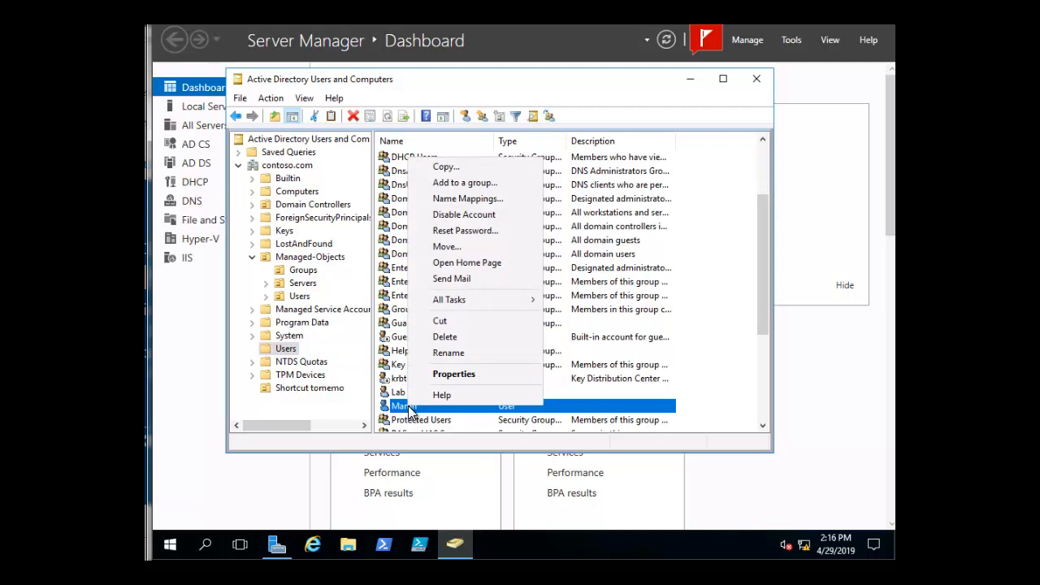
{"action": "left_click", "coordinate": [445, 247]}
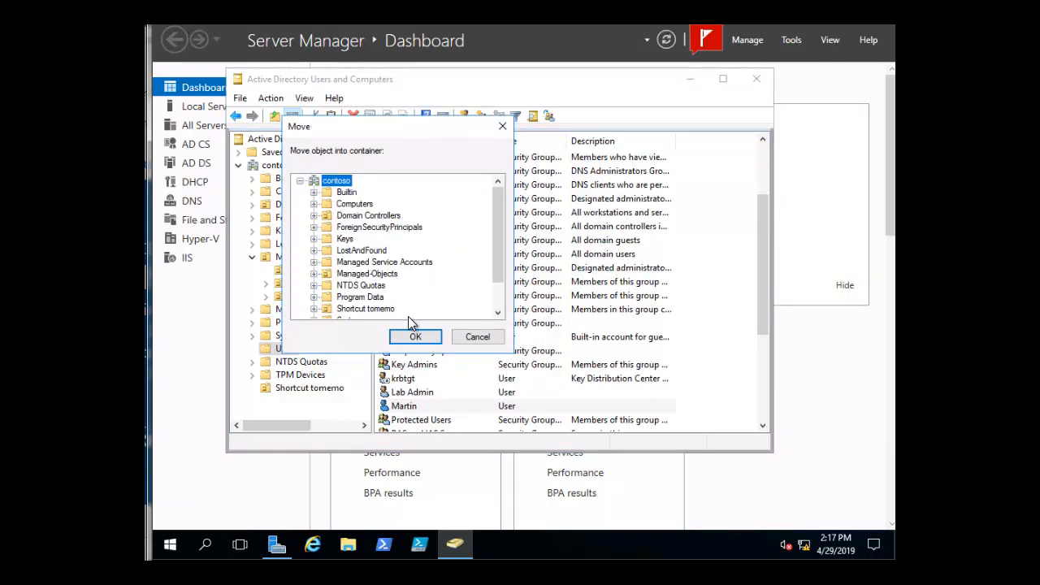
{"action": "left_click", "coordinate": [357, 308]}
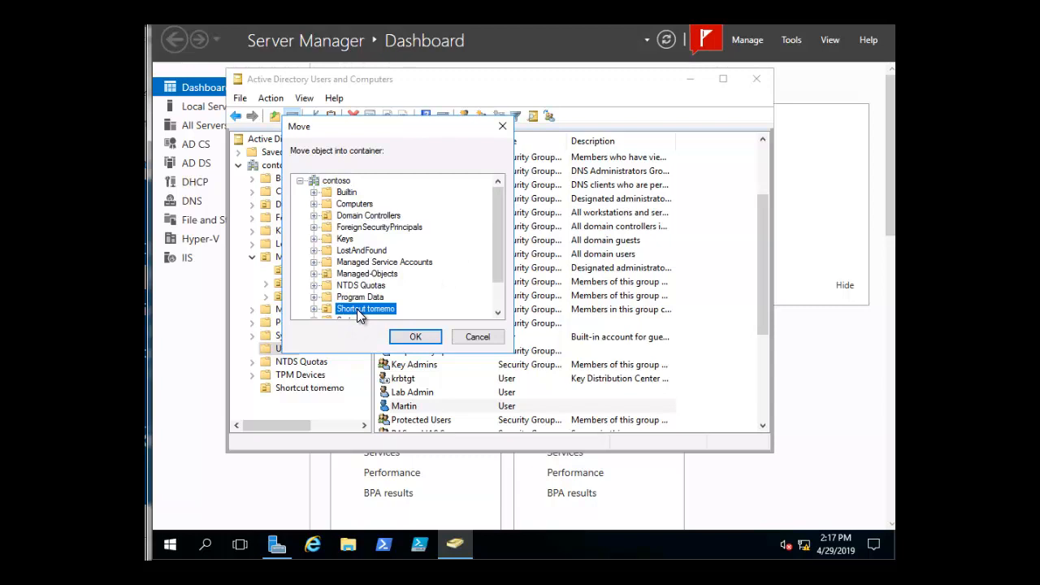
{"action": "left_click", "coordinate": [415, 337]}
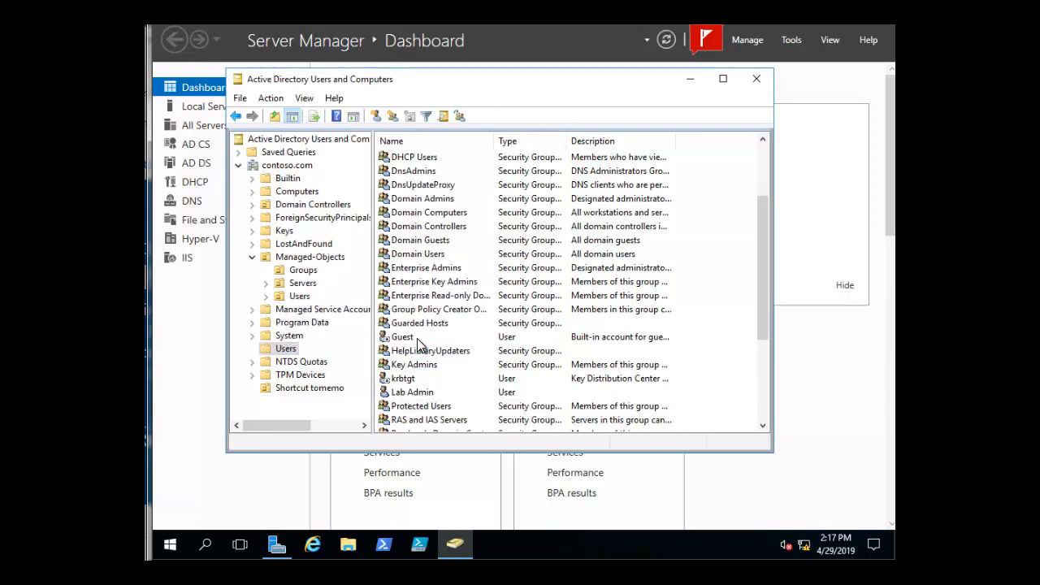
{"action": "left_click", "coordinate": [757, 80]}
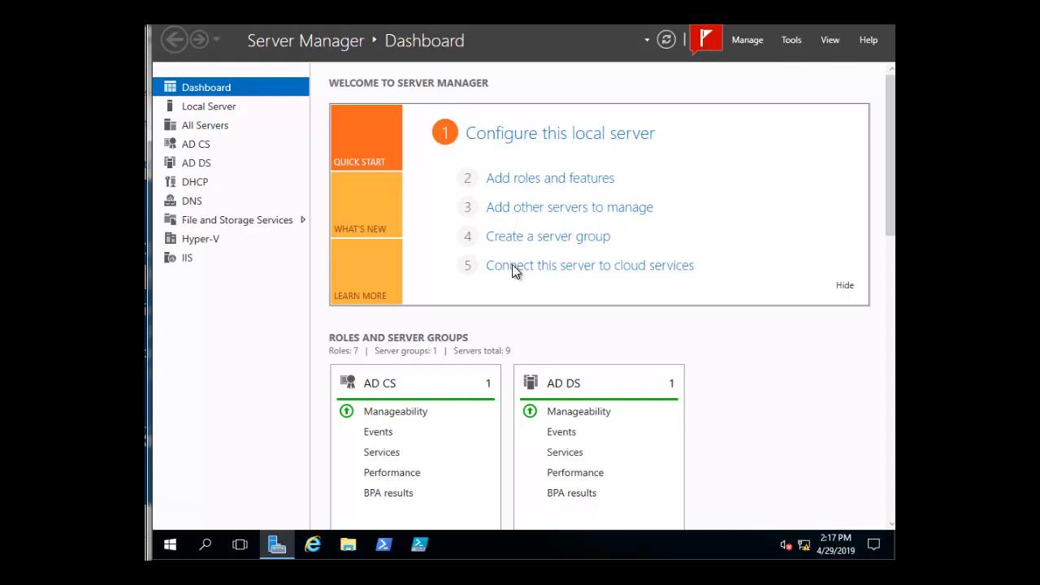
- In File Explorer, create a text document named memo.txt in C:\LabFiles
{"action": "left_click", "coordinate": [349, 551]}
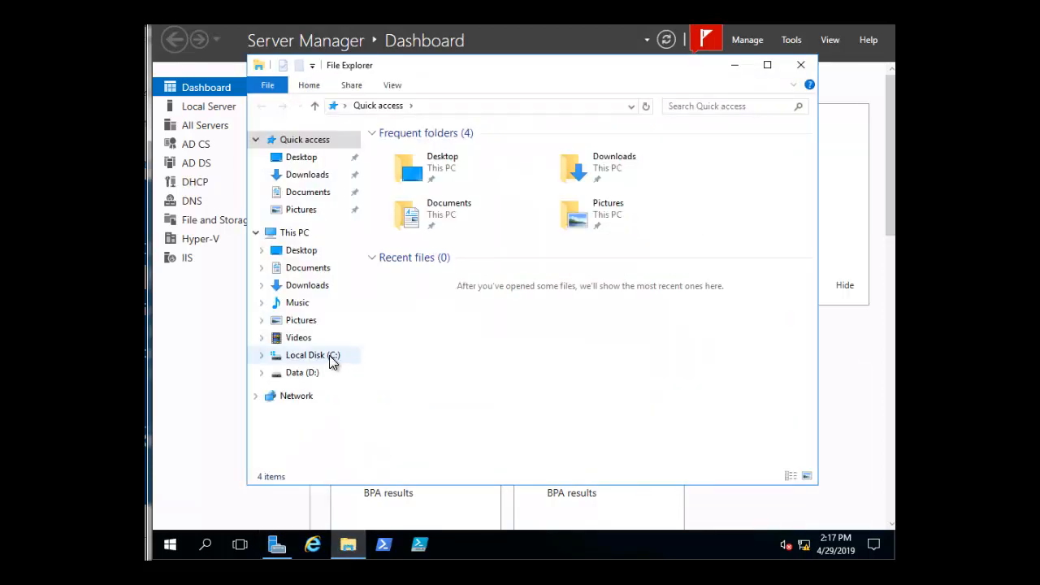
{"action": "left_click", "coordinate": [329, 355]}
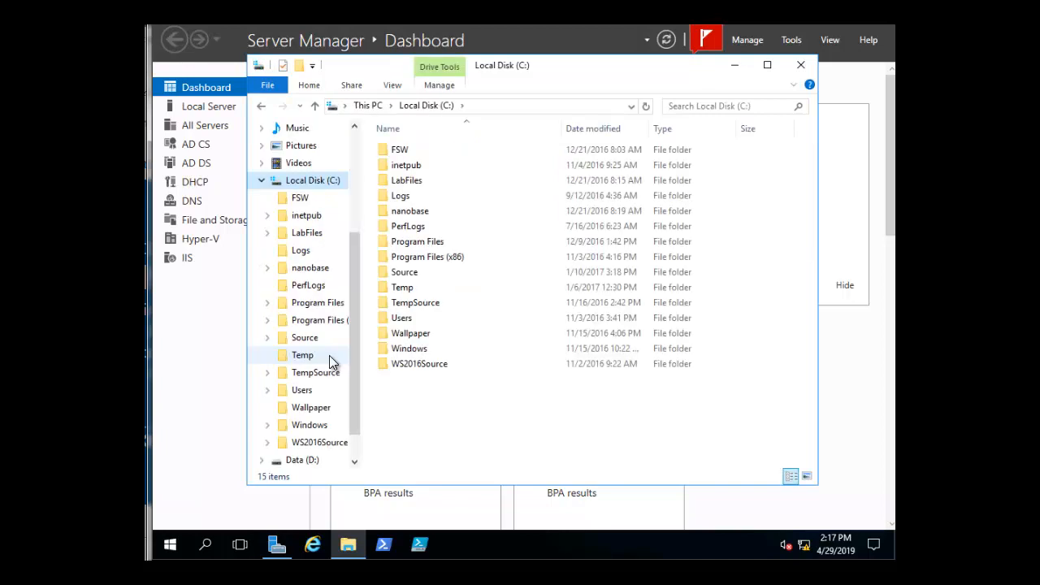
{"action": "double_click", "coordinate": [412, 179]}
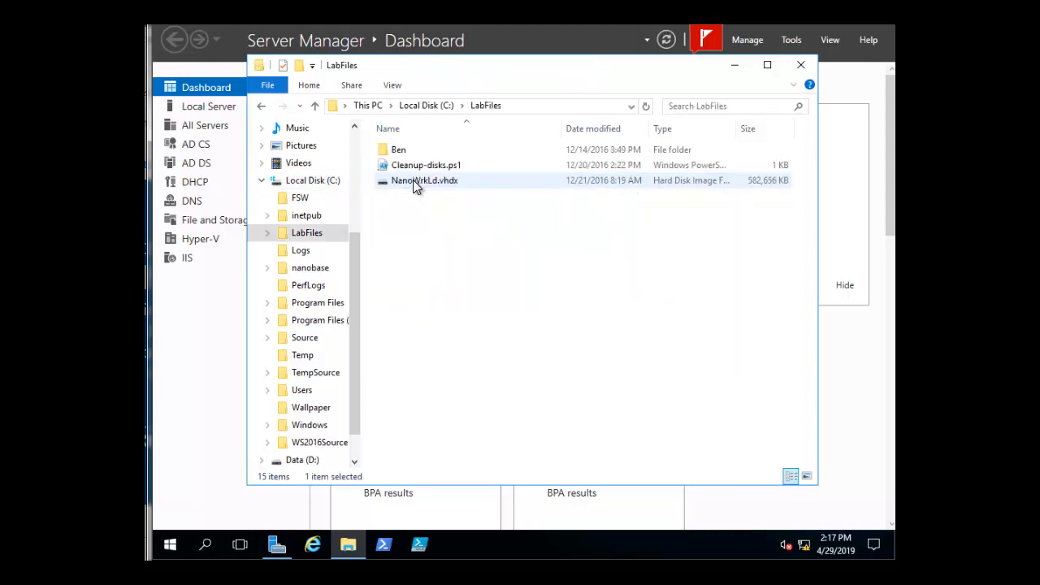
{"action": "right_click", "coordinate": [553, 277]}
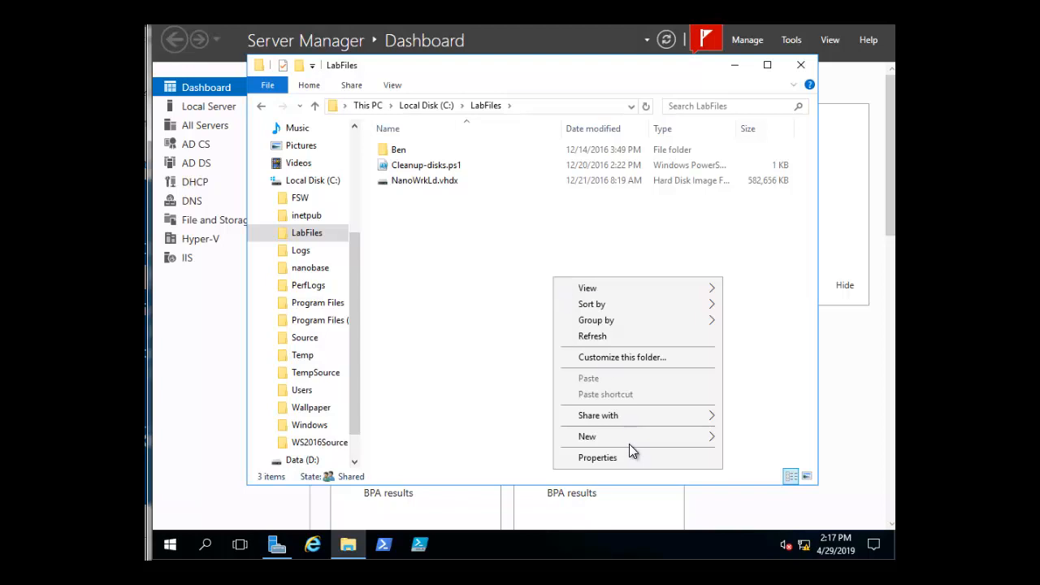
{"action": "mouse_move", "coordinate": [629, 439]}
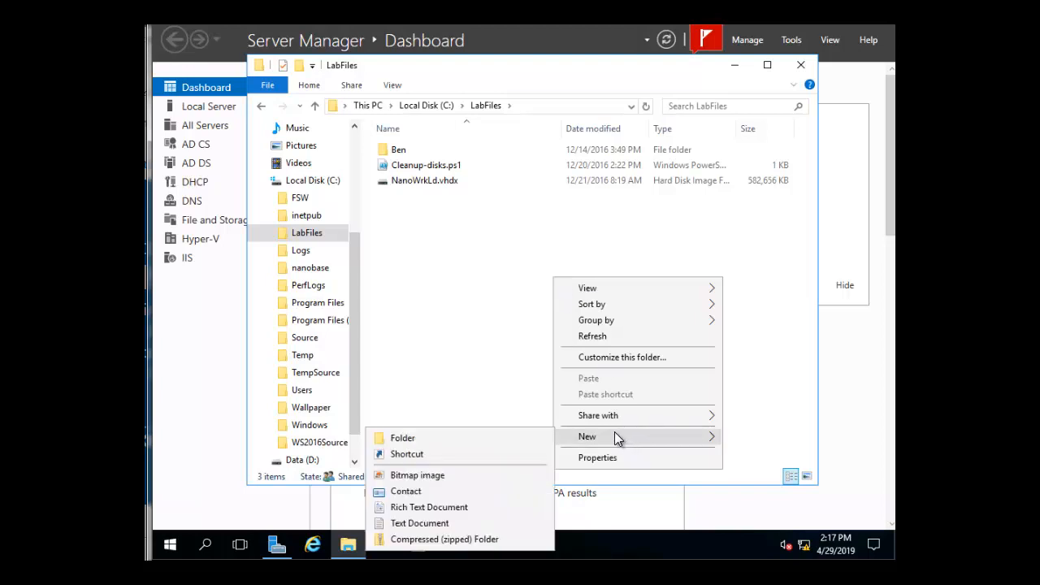
{"action": "left_click", "coordinate": [440, 525]}
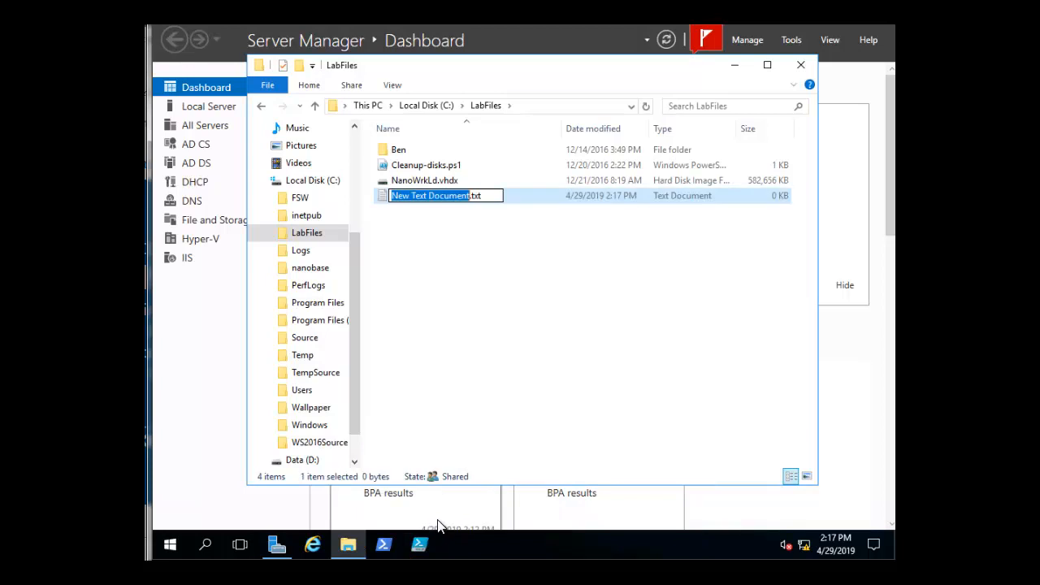
{"action": "type", "text": "memo"}
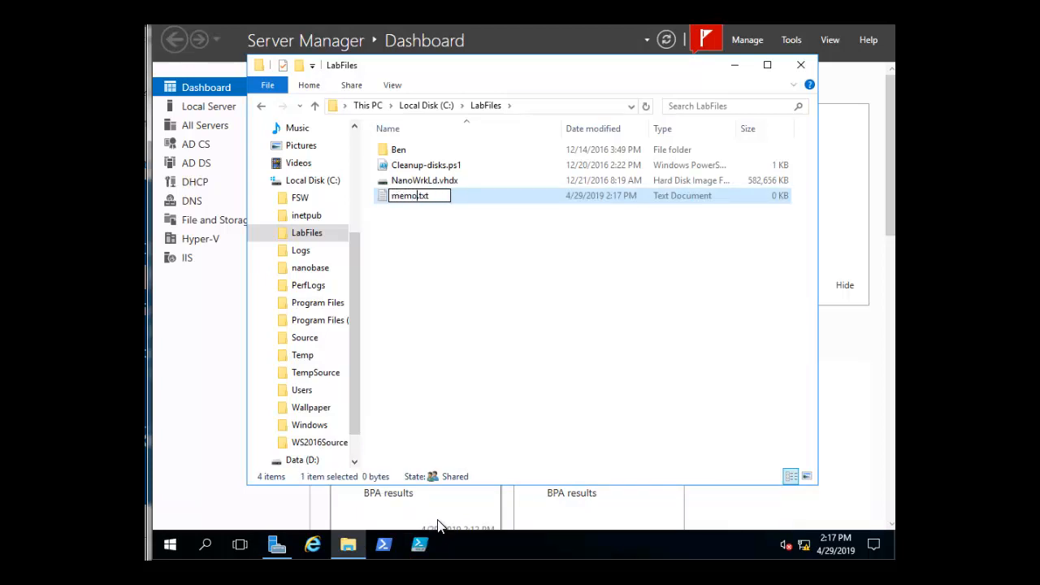
{"action": "key", "text": "Return"}
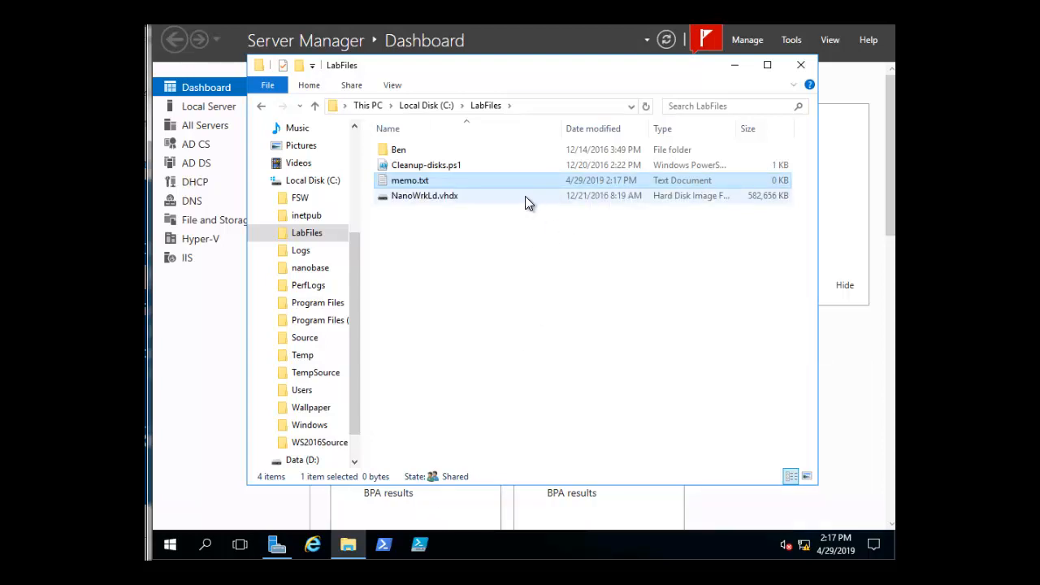
- Close File Explorer and, in Group Policy Management, create a GPO named "memo" linked to the Shortcut tomemo organizational unit
{"action": "left_click", "coordinate": [802, 68]}
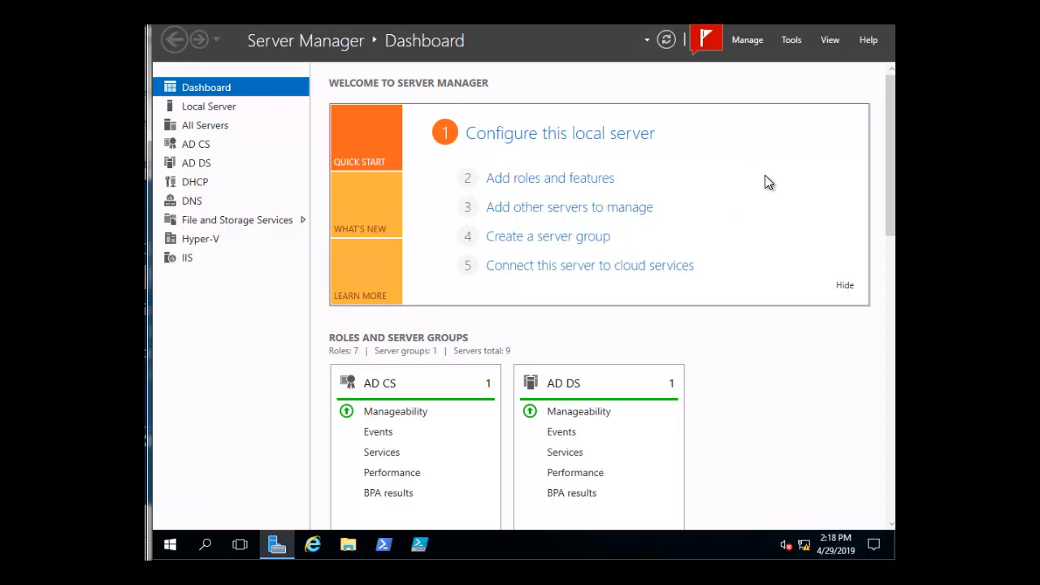
{"action": "left_click", "coordinate": [792, 42]}
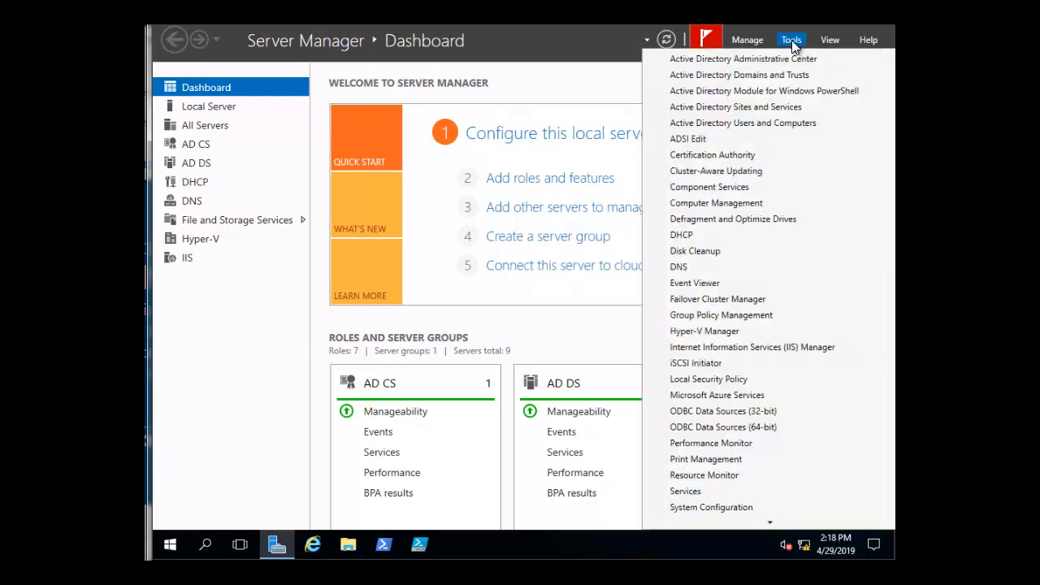
{"action": "left_click", "coordinate": [725, 317]}
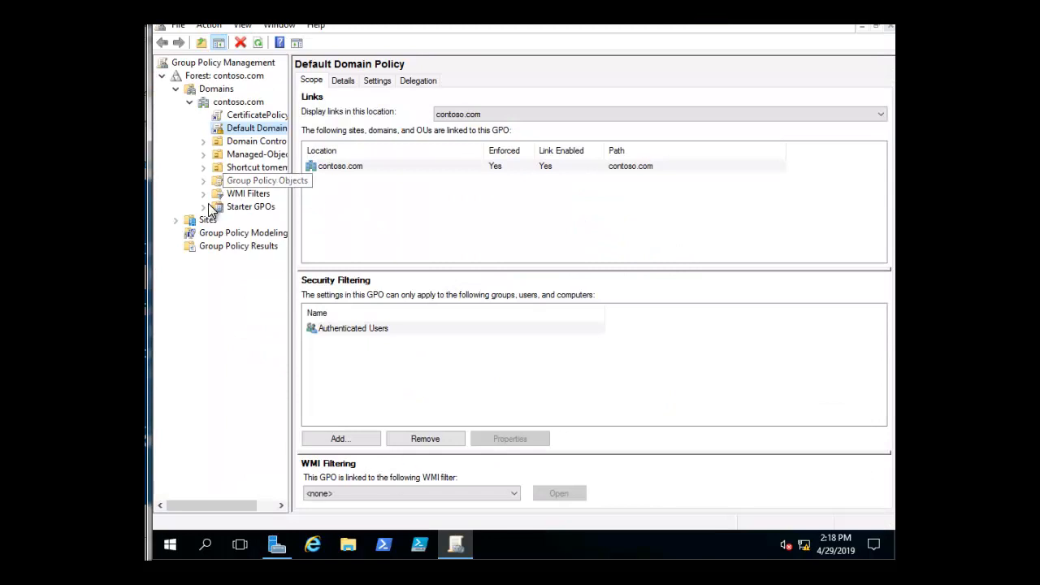
{"action": "right_click", "coordinate": [261, 169]}
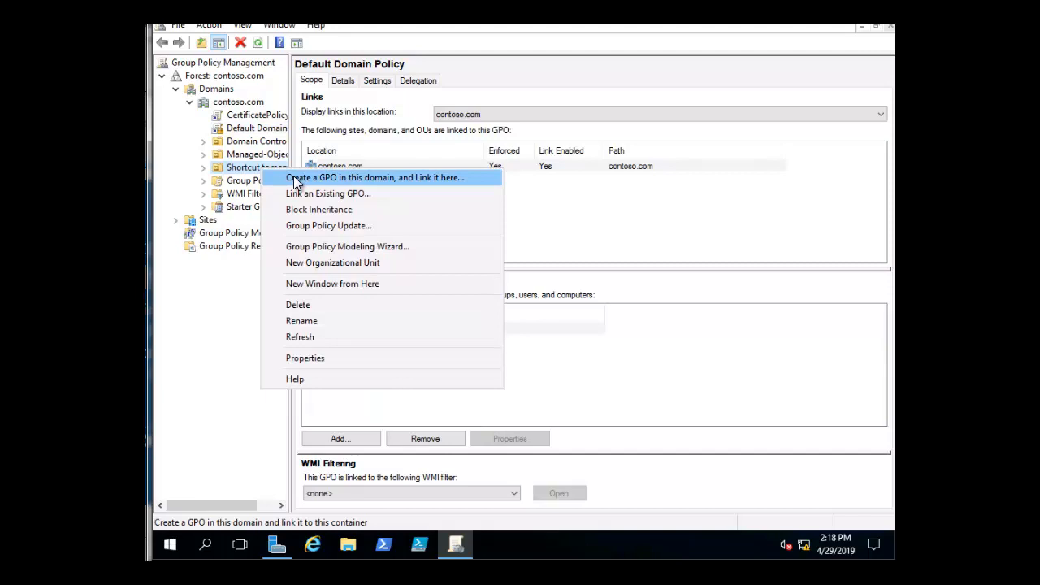
{"action": "left_click", "coordinate": [296, 178]}
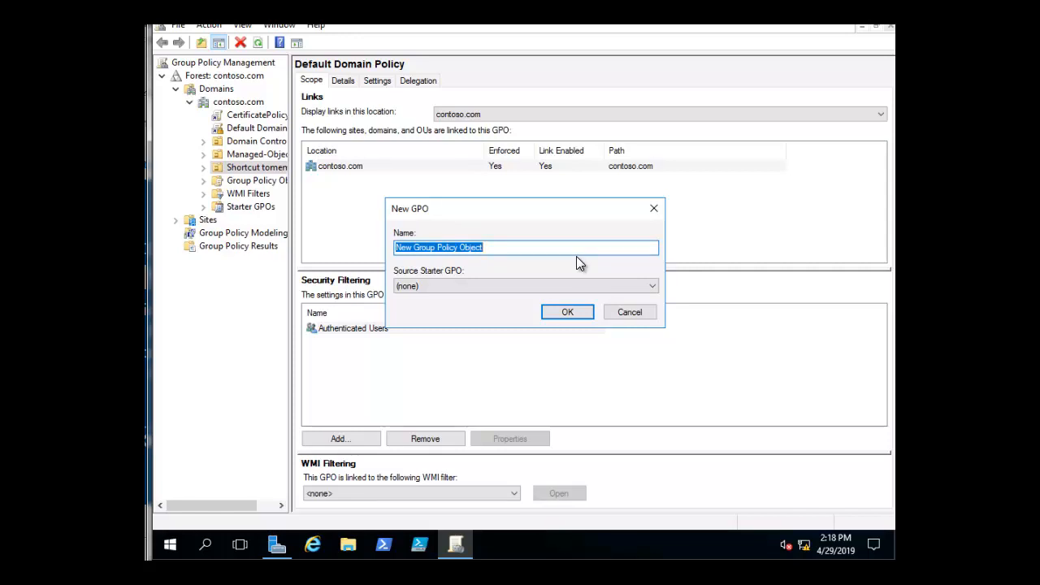
{"action": "type", "text": "mem"}
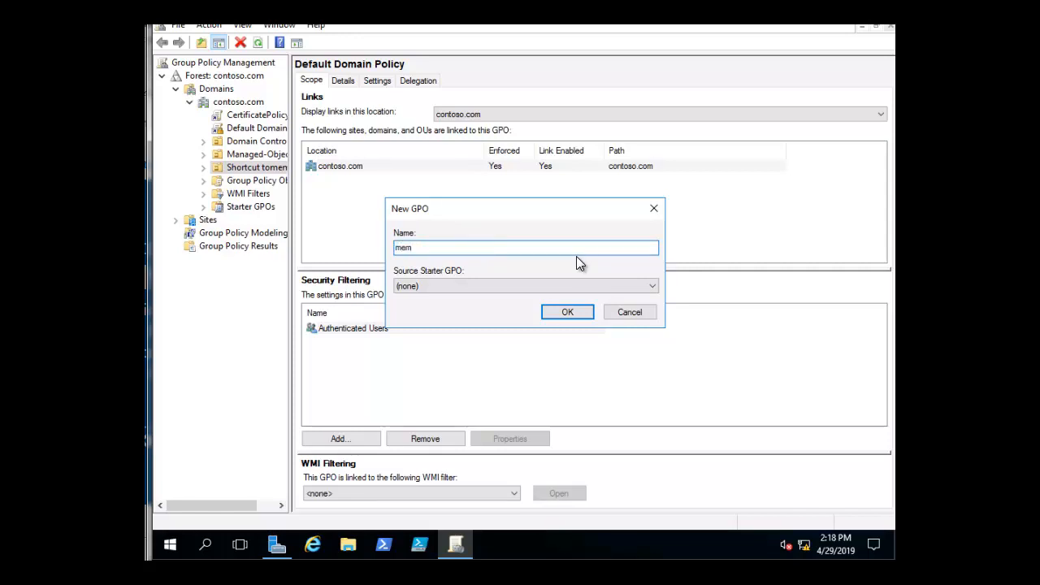
{"action": "type", "text": "o"}
{"action": "left_click", "coordinate": [566, 313]}
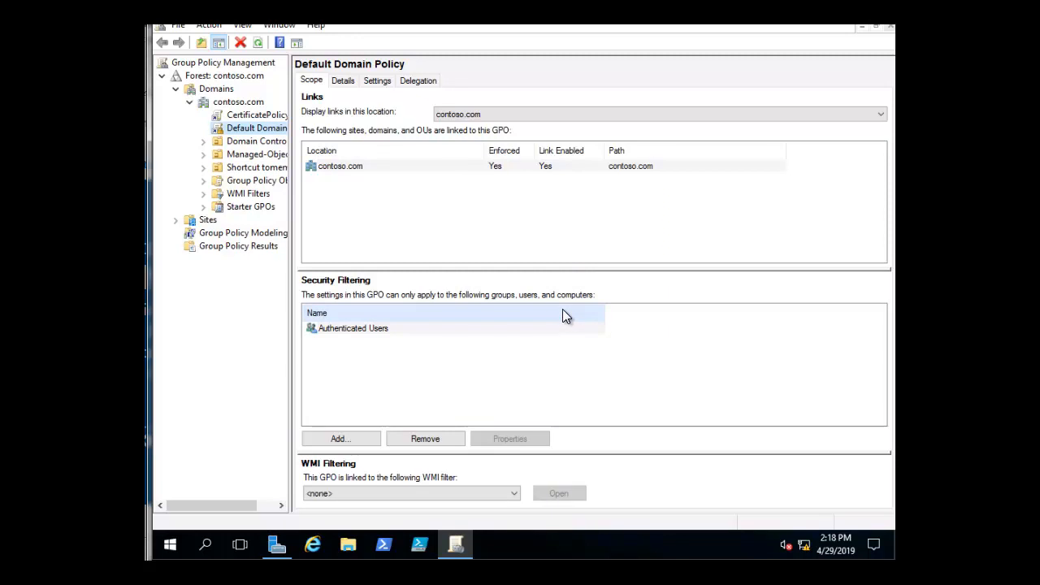
- Open the memo GPO for editing and start a new shortcut item under the User Configuration preferences, Windows Settings, Shortcuts
{"action": "left_click", "coordinate": [203, 168]}
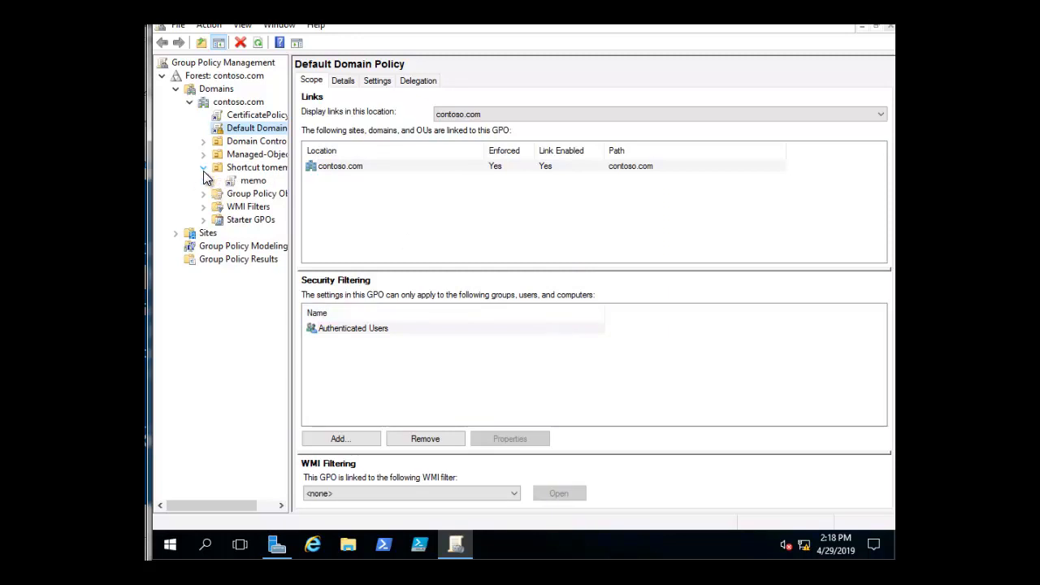
{"action": "right_click", "coordinate": [253, 185]}
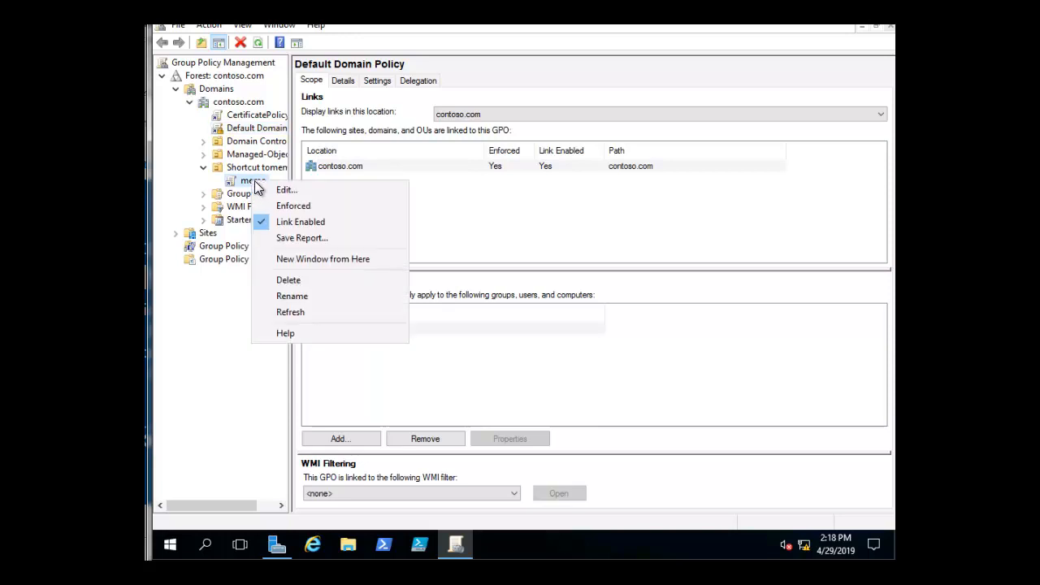
{"action": "left_click", "coordinate": [286, 189]}
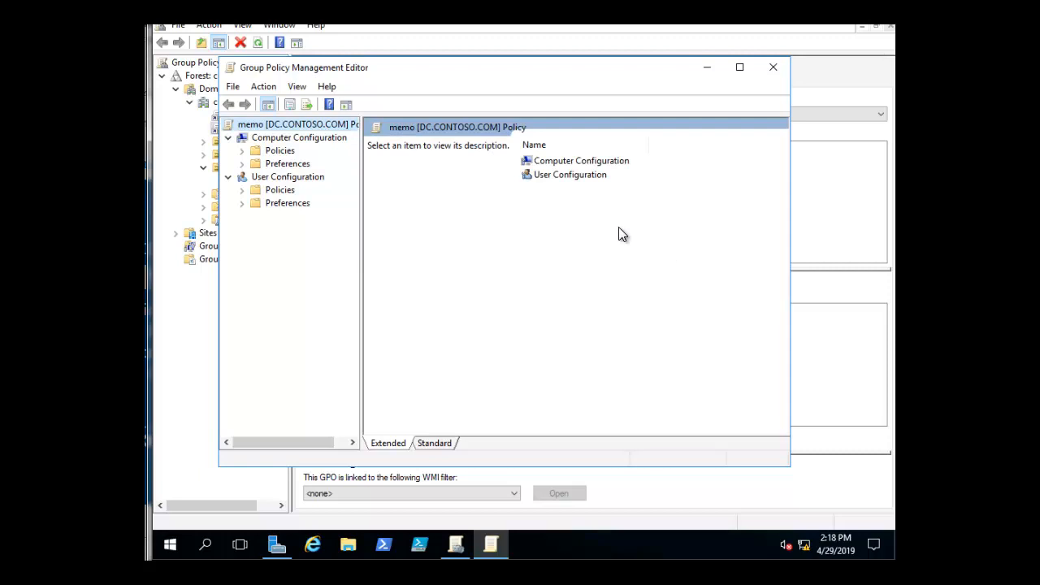
{"action": "double_click", "coordinate": [539, 178]}
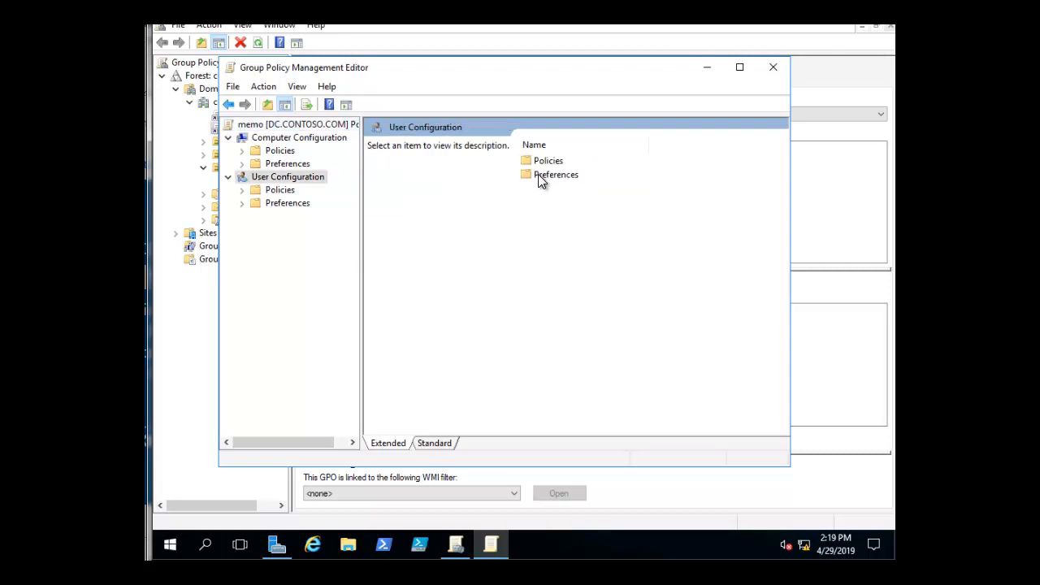
{"action": "double_click", "coordinate": [538, 174]}
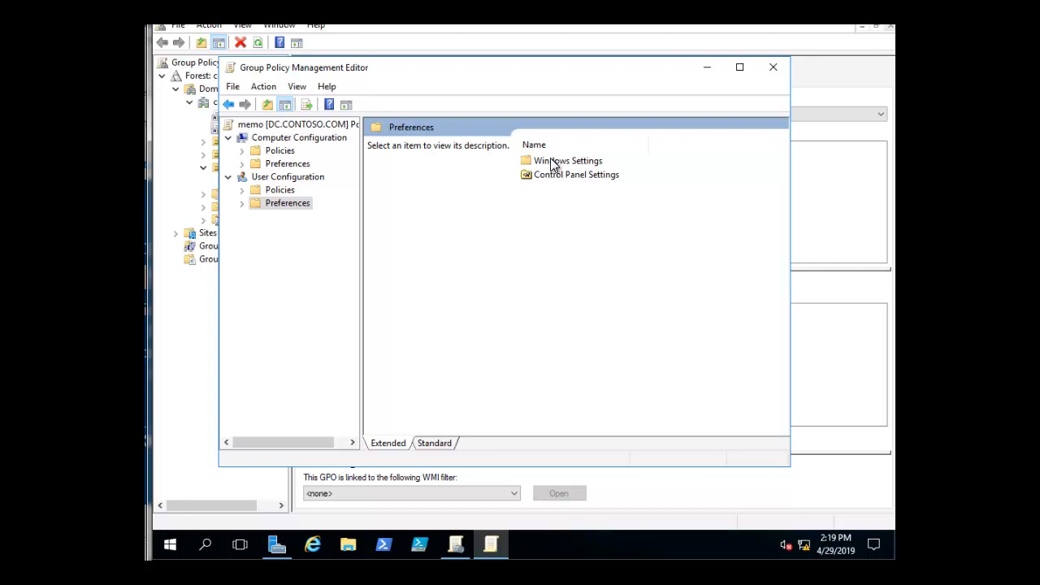
{"action": "double_click", "coordinate": [553, 162]}
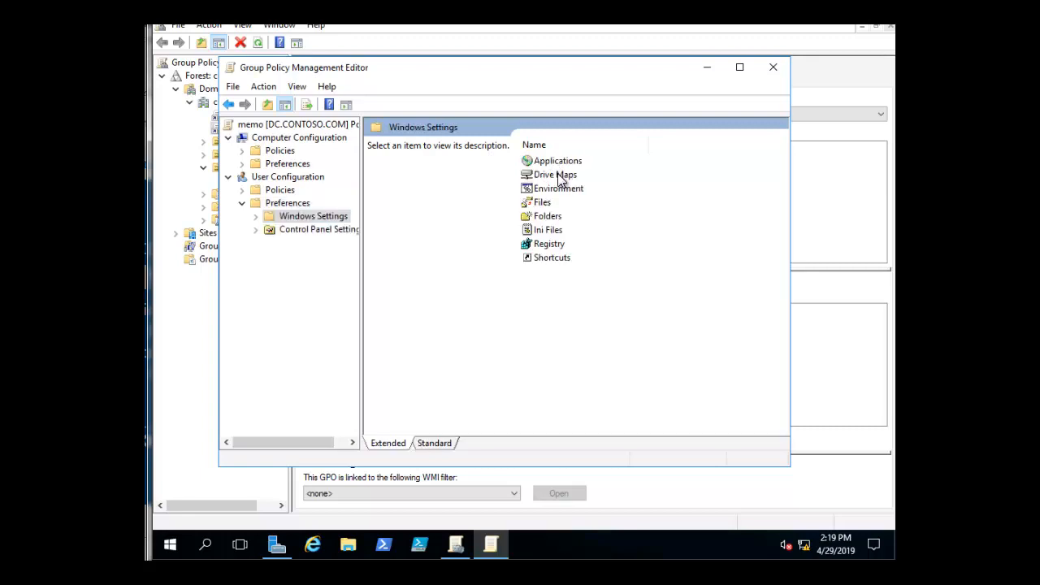
{"action": "right_click", "coordinate": [552, 258]}
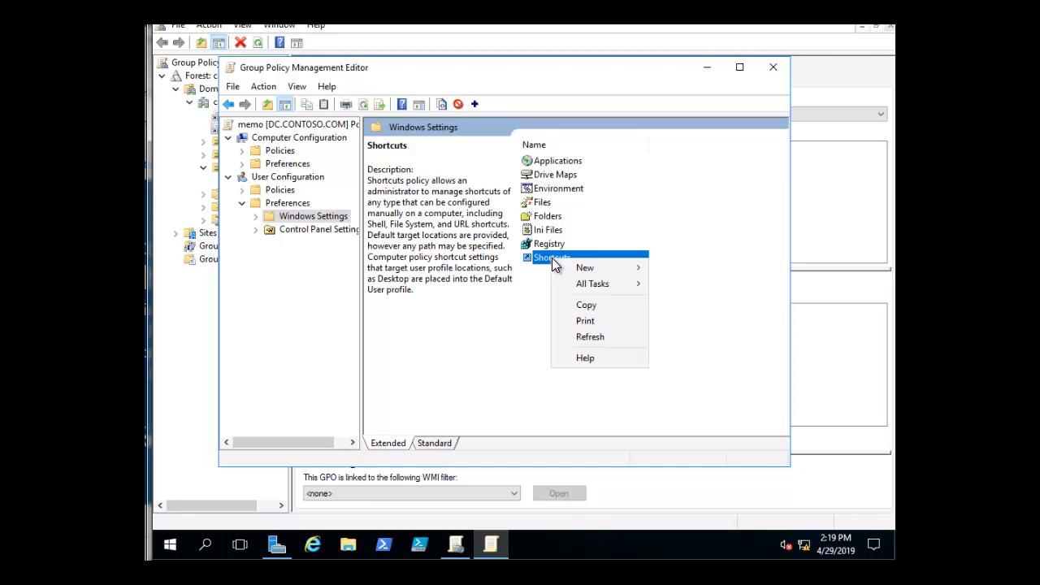
{"action": "mouse_move", "coordinate": [584, 271]}
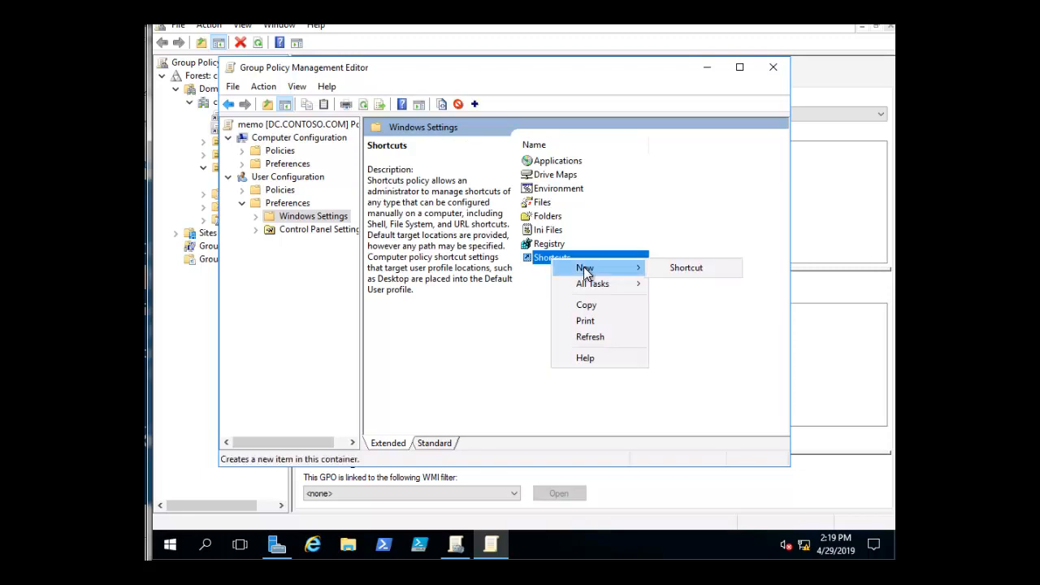
{"action": "left_click", "coordinate": [705, 267]}
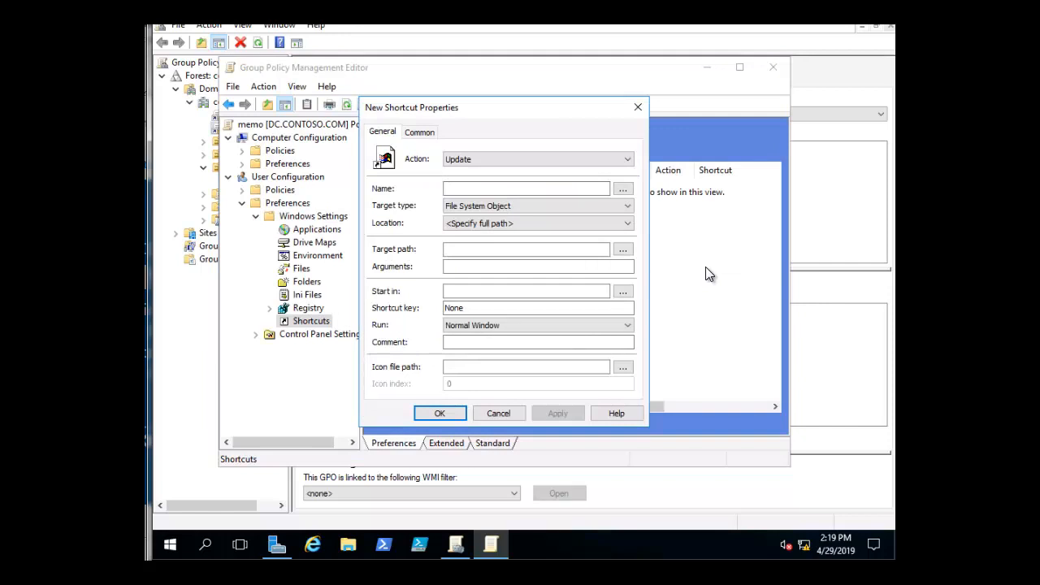
- Set the new shortcut's action to Create, its name to mshortcut and its location to Desktop
{"action": "left_click", "coordinate": [630, 161]}
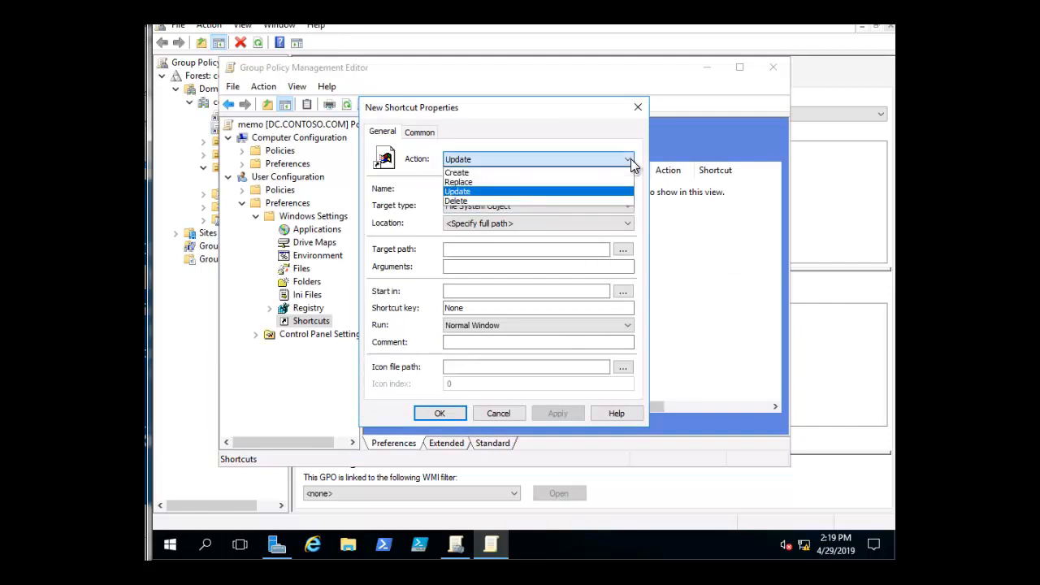
{"action": "left_click", "coordinate": [471, 173]}
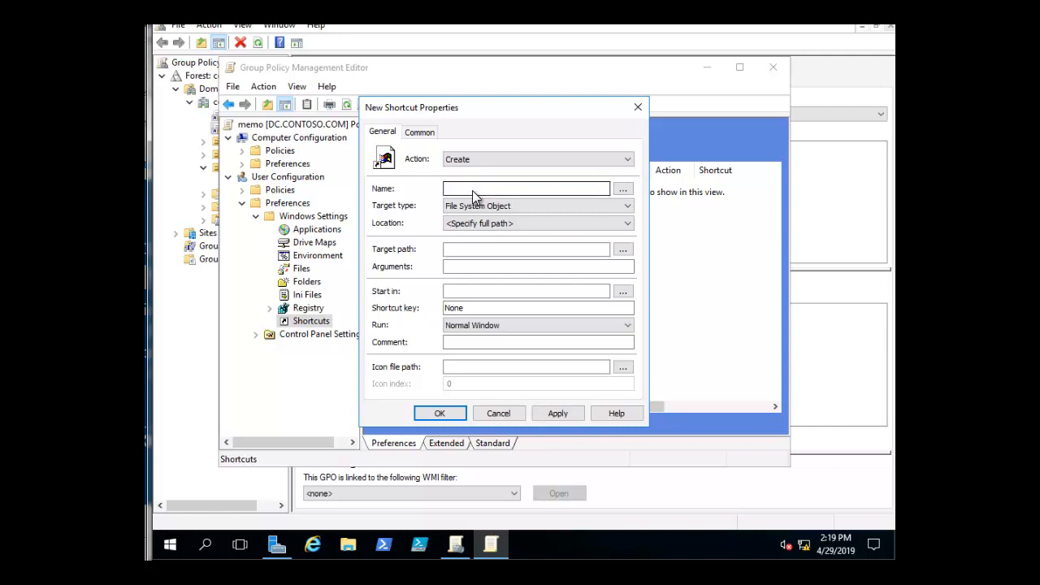
{"action": "left_click", "coordinate": [472, 190]}
{"action": "type", "text": "tcut"}
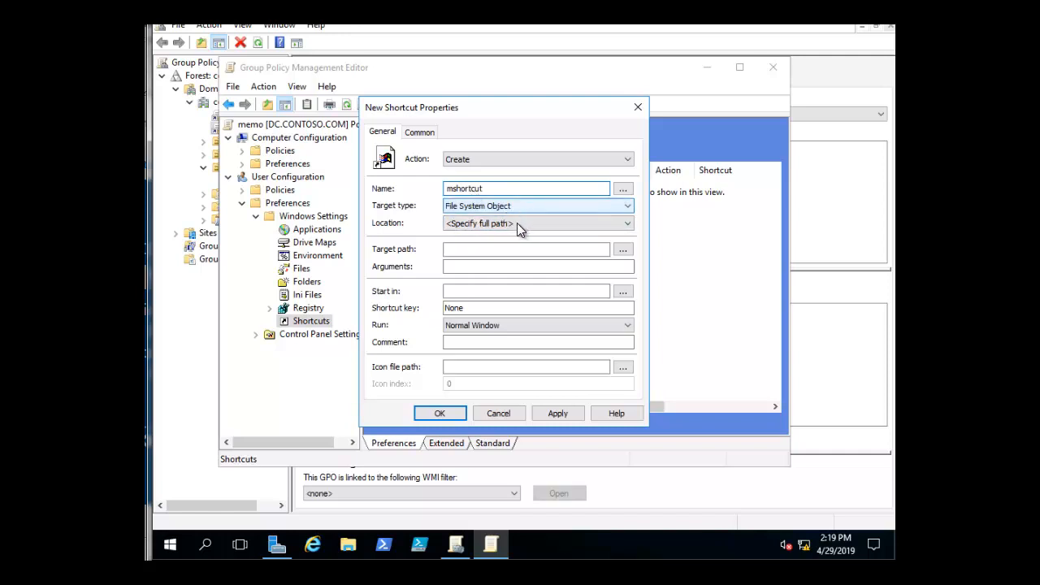
{"action": "left_click", "coordinate": [629, 223]}
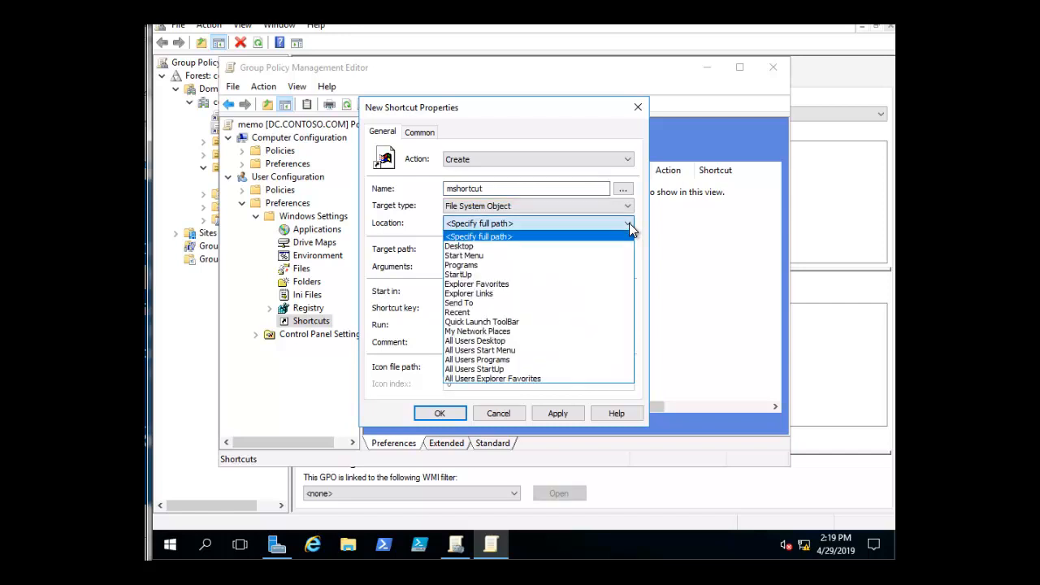
{"action": "left_click", "coordinate": [460, 247]}
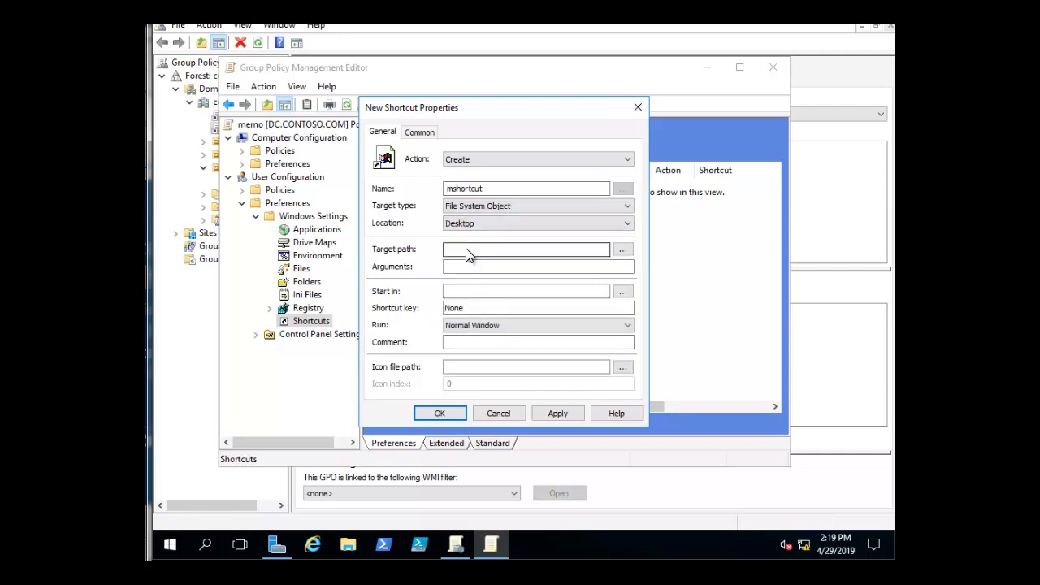
- Set the shortcut's target path to \\DC\LabFiles\memo.txt, save the shortcut item and close the policy editor
{"action": "left_click", "coordinate": [461, 268]}
{"action": "left_click", "coordinate": [485, 250]}
{"action": "type", "text": "\\\\DC\\LabFiles"}
{"action": "type", "text": "\\LabFiles\\"}
{"action": "type", "text": "memo.txt"}
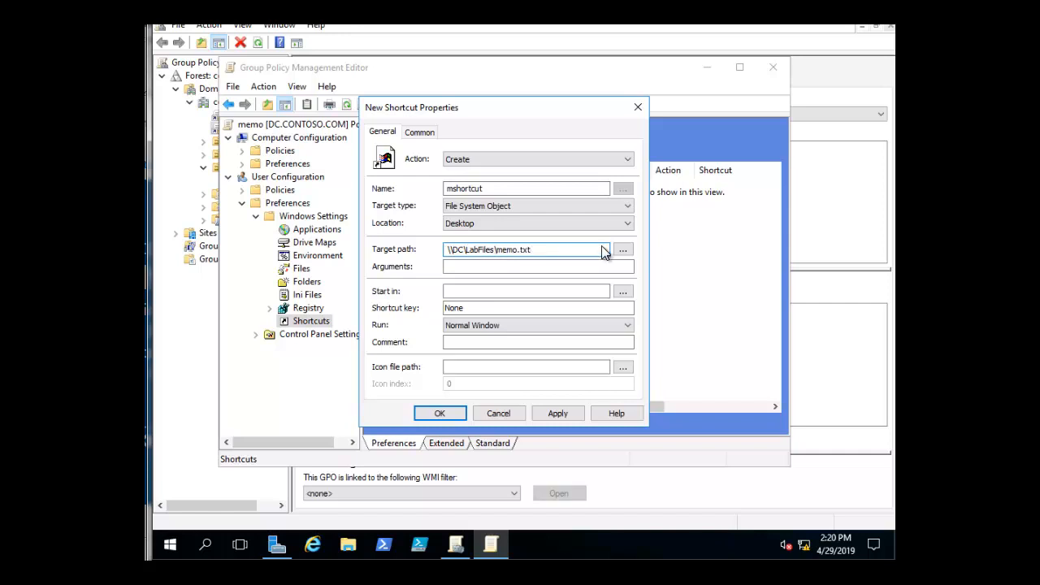
{"action": "left_click", "coordinate": [452, 268]}
{"action": "left_click", "coordinate": [552, 415]}
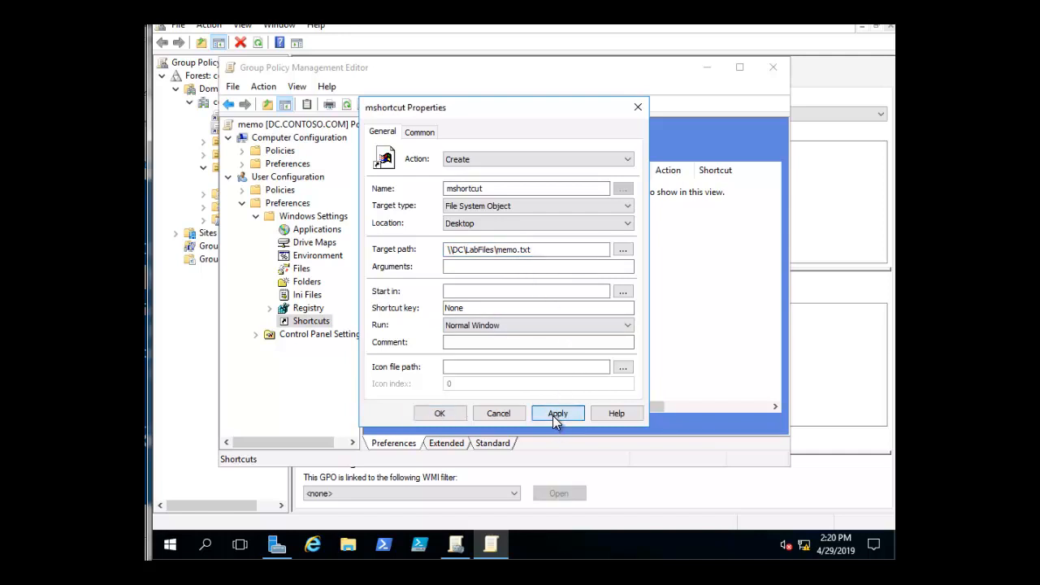
{"action": "left_click", "coordinate": [438, 415]}
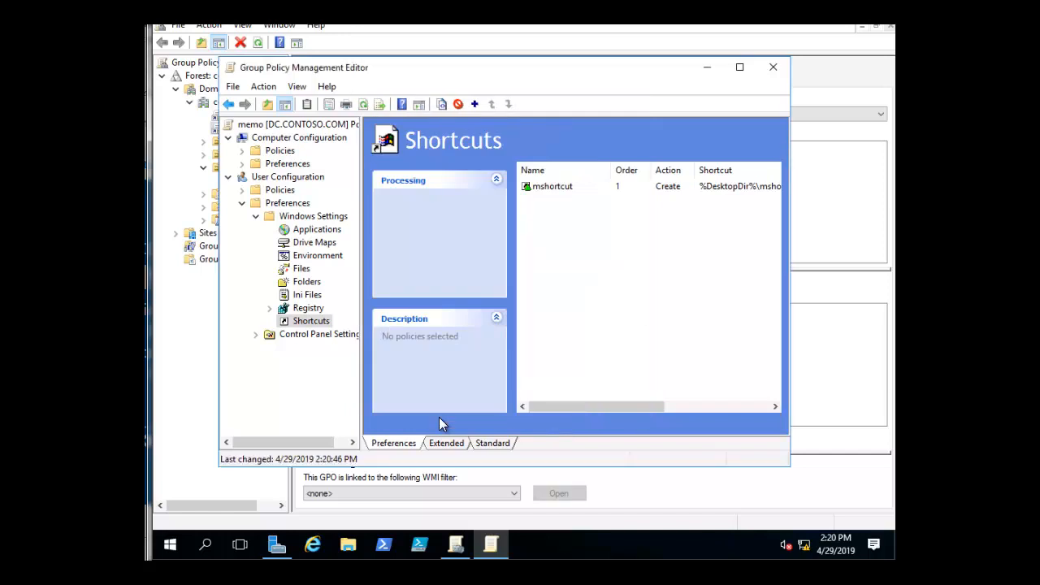
{"action": "left_click", "coordinate": [773, 68]}
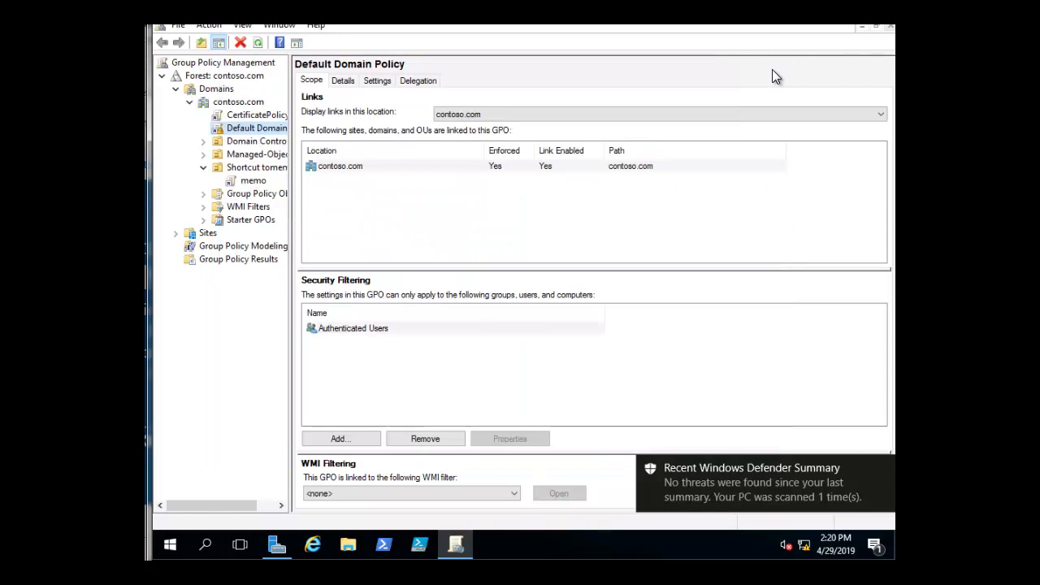
- Force a Group Policy refresh with gpupdate /force in an elevated PowerShell session, and close the console
{"action": "right_click", "coordinate": [382, 547]}
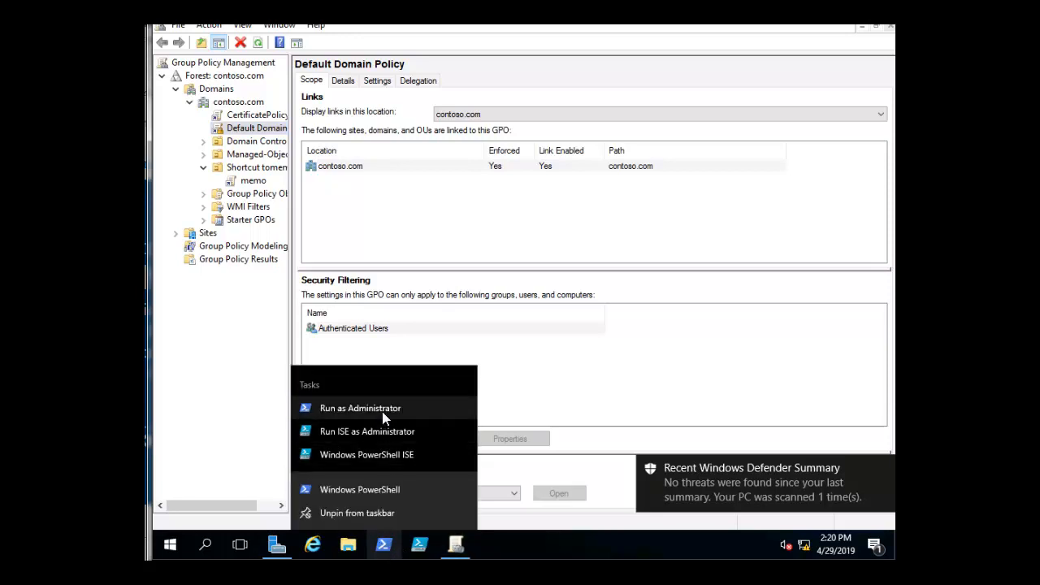
{"action": "left_click", "coordinate": [383, 408]}
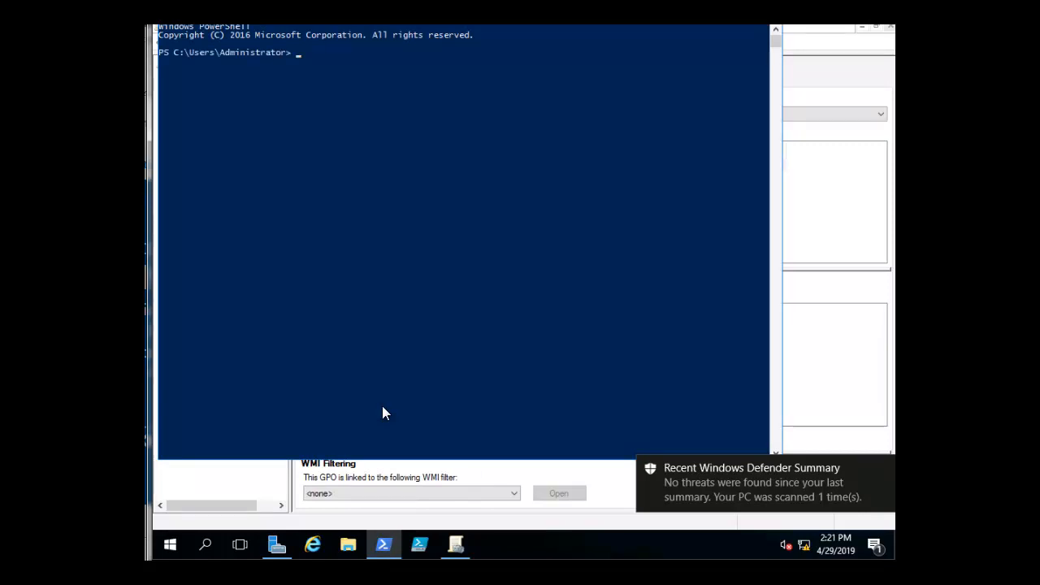
{"action": "type", "text": "gpu"}
{"action": "type", "text": "pdate /force"}
{"action": "key", "text": "Return"}
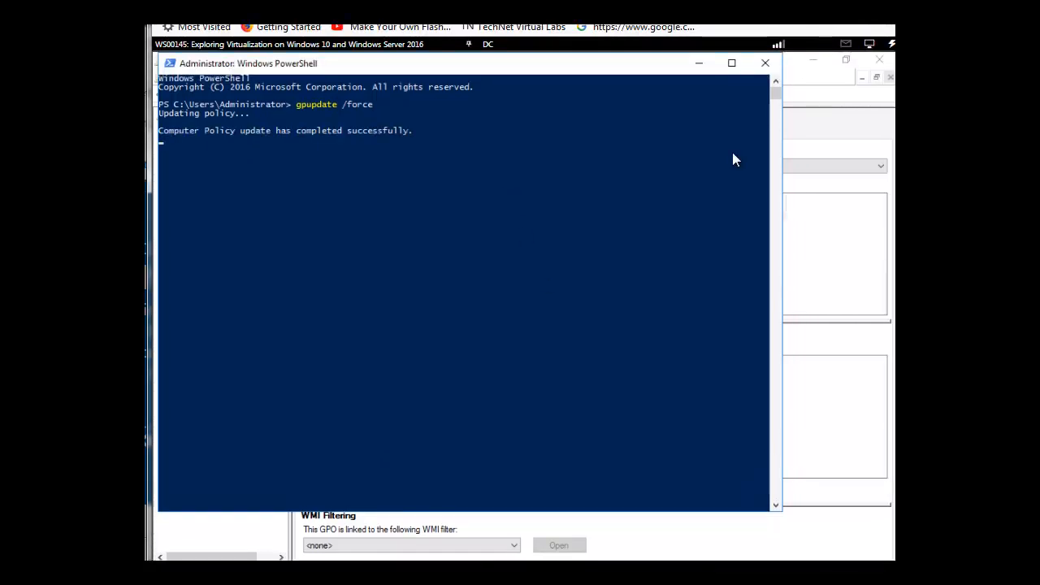
{"action": "left_click", "coordinate": [765, 63]}
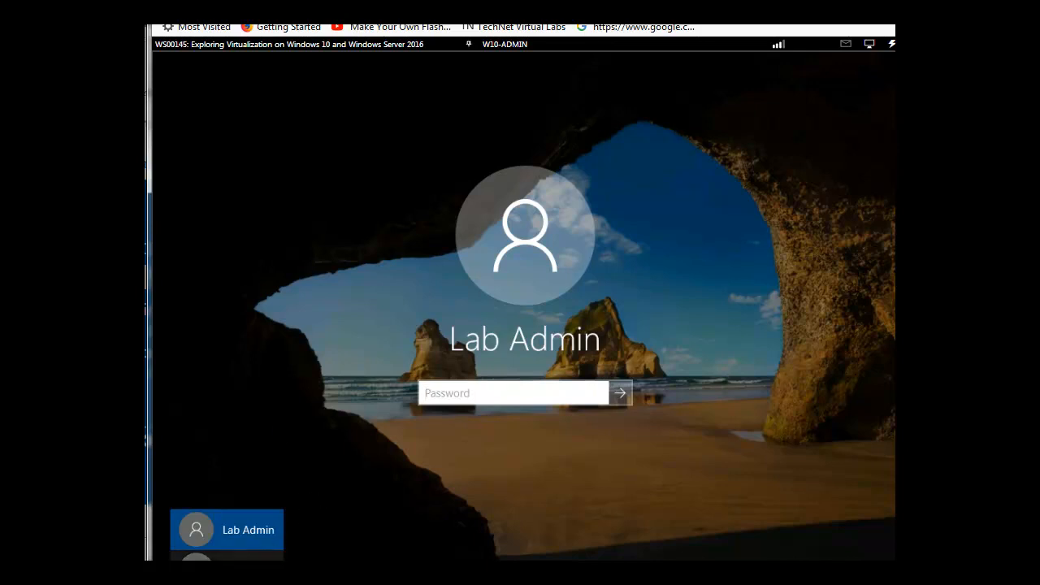
- On the W10-ADMIN machine, sign in to CONTOSO as another user, entering the domain account's user name and password
{"action": "left_click", "coordinate": [227, 558]}
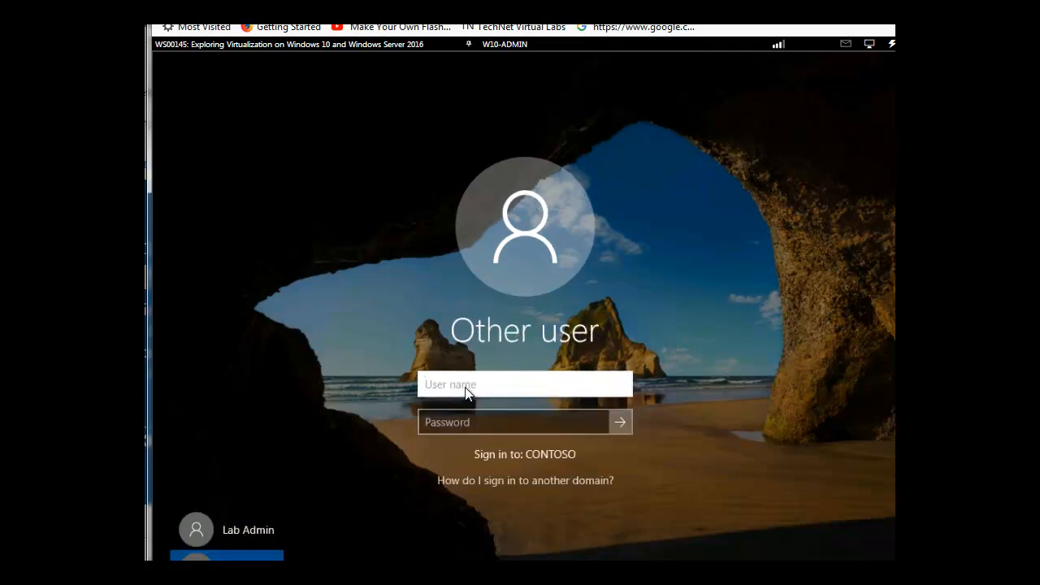
{"action": "type", "text": "martin"}
{"action": "left_click", "coordinate": [466, 423]}
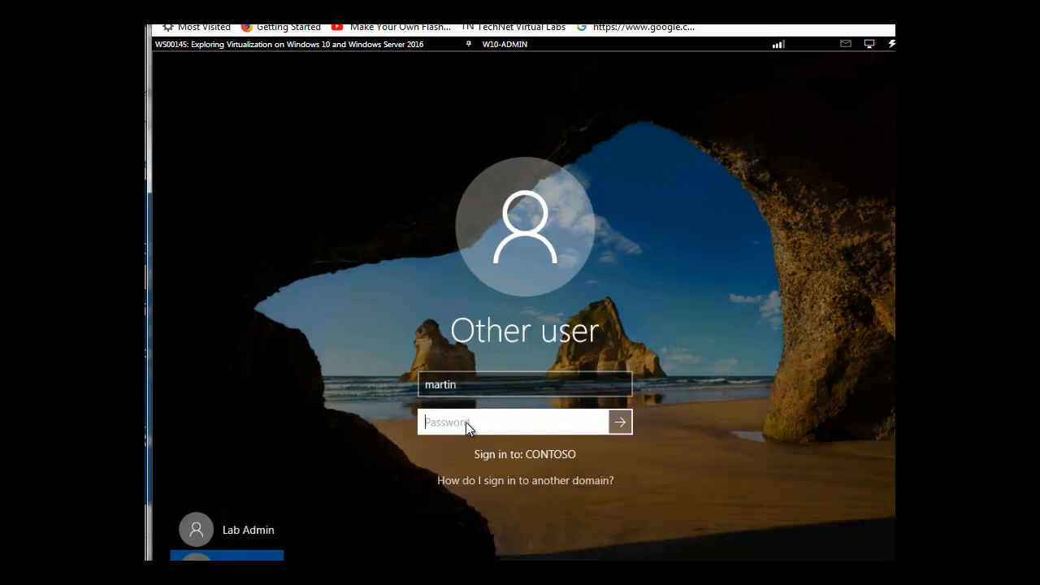
{"action": "type", "text": "P"}
{"action": "key", "text": "BackSpace"}
{"action": "key", "text": "BackSpace"}
{"action": "type", "text": "P•••••••••"}
{"action": "left_click", "coordinate": [620, 421]}
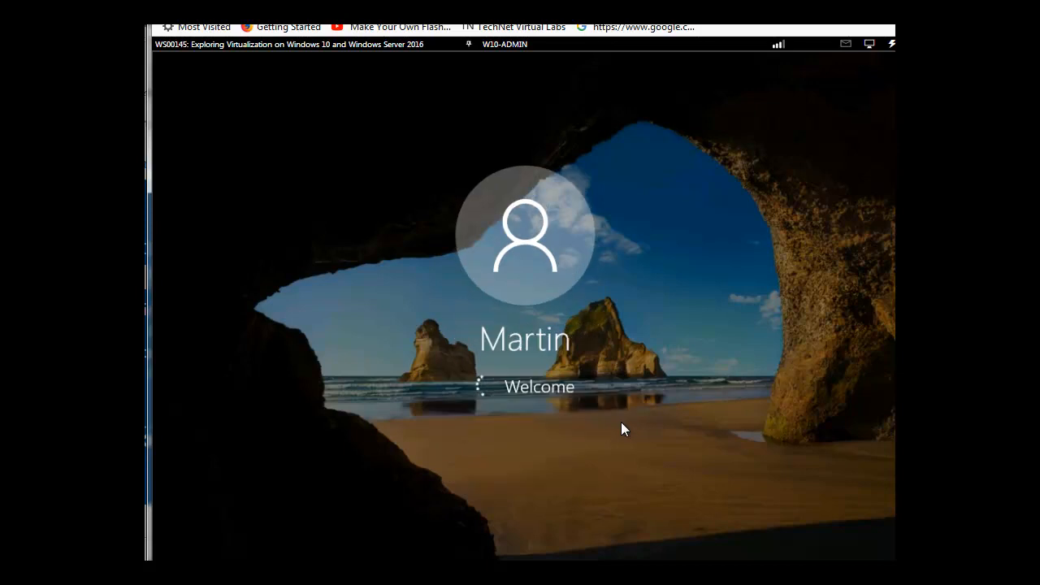